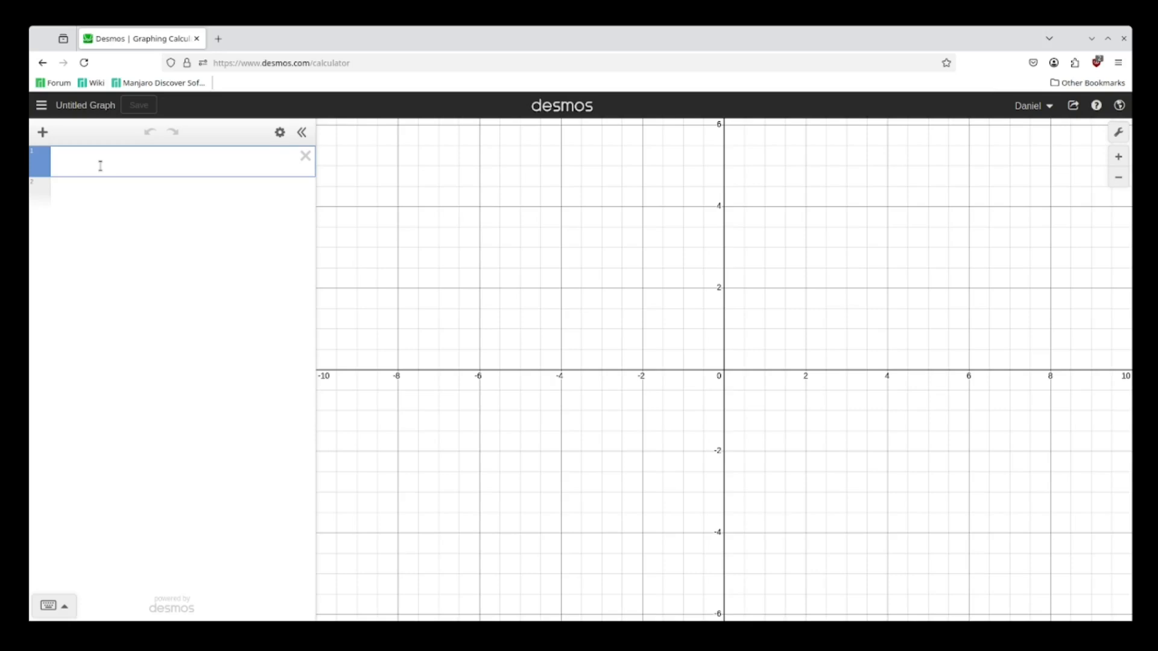
- Add a note reading "Vertex size" and define r_0 = 1 beneath it
text(")
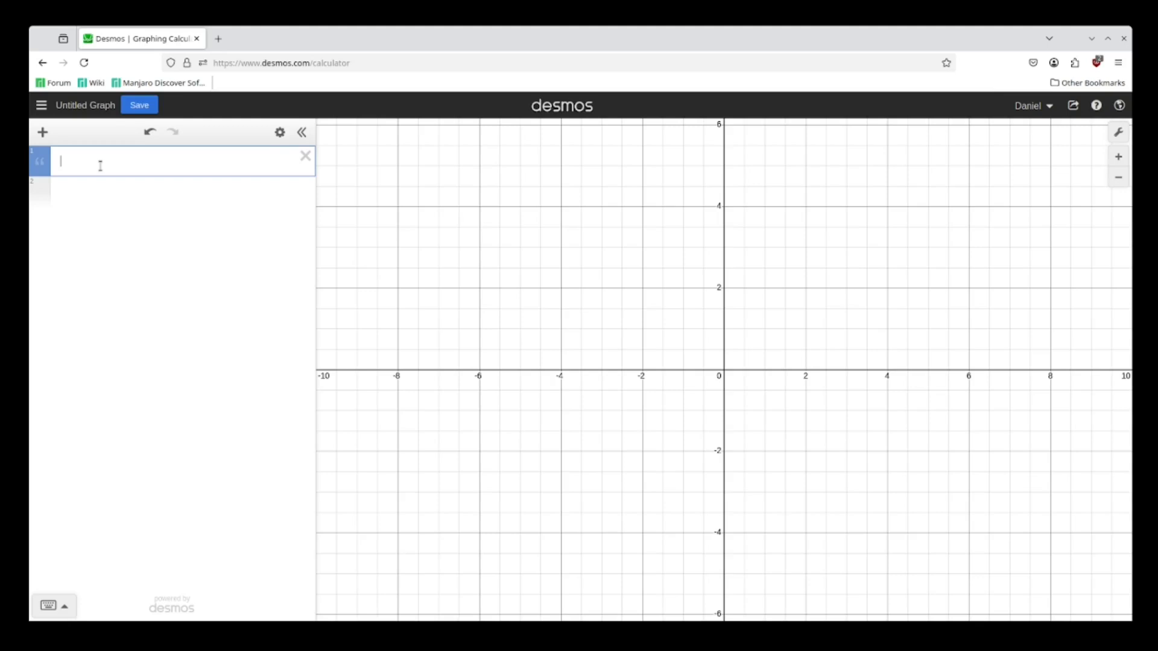
text(Vertex size)
key(Return)
text(r_0)
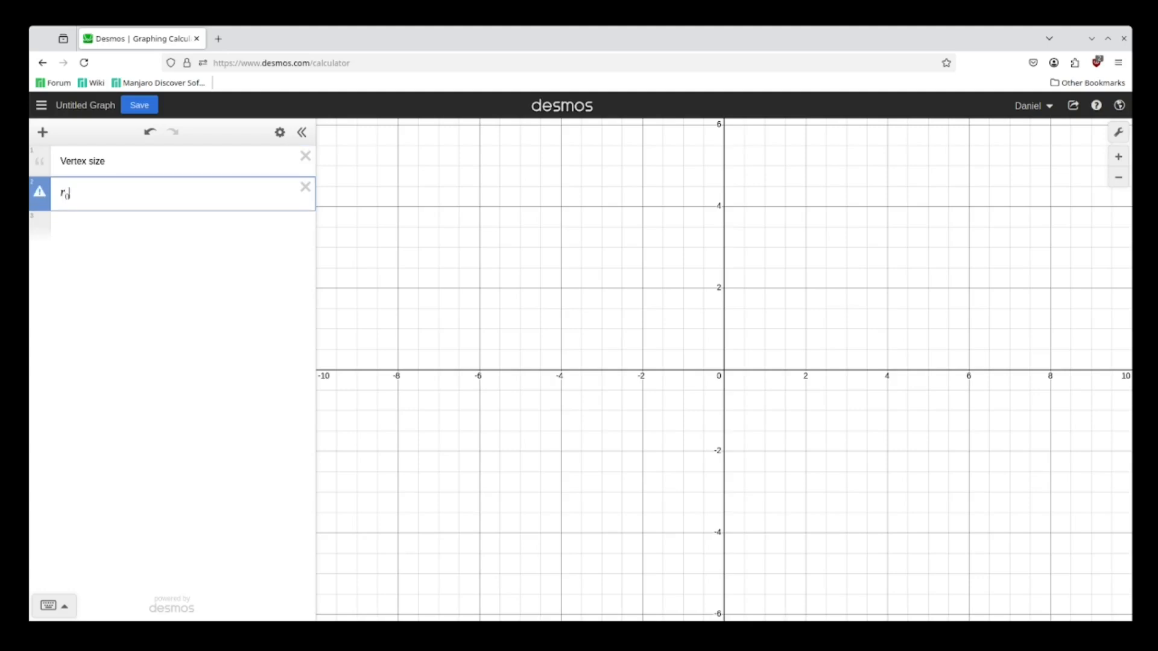
text(=1)
key(Return)
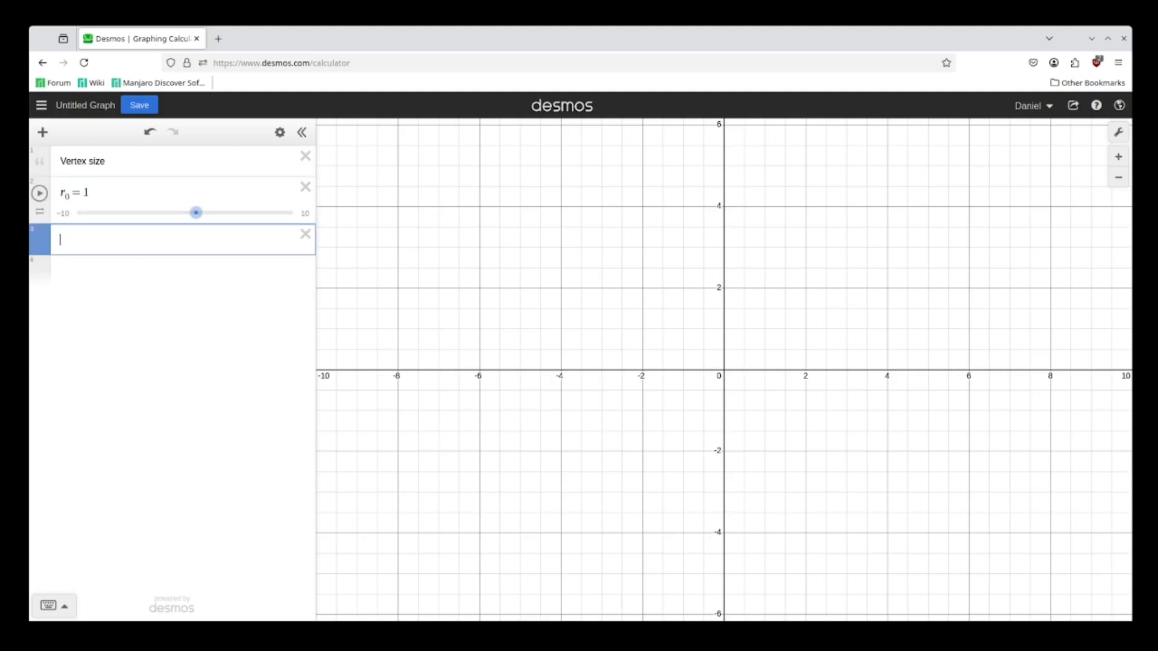
- Add a note reading "Distance from the origin" and define r_1 = 2 beneath it
text(")
text(Distance from)
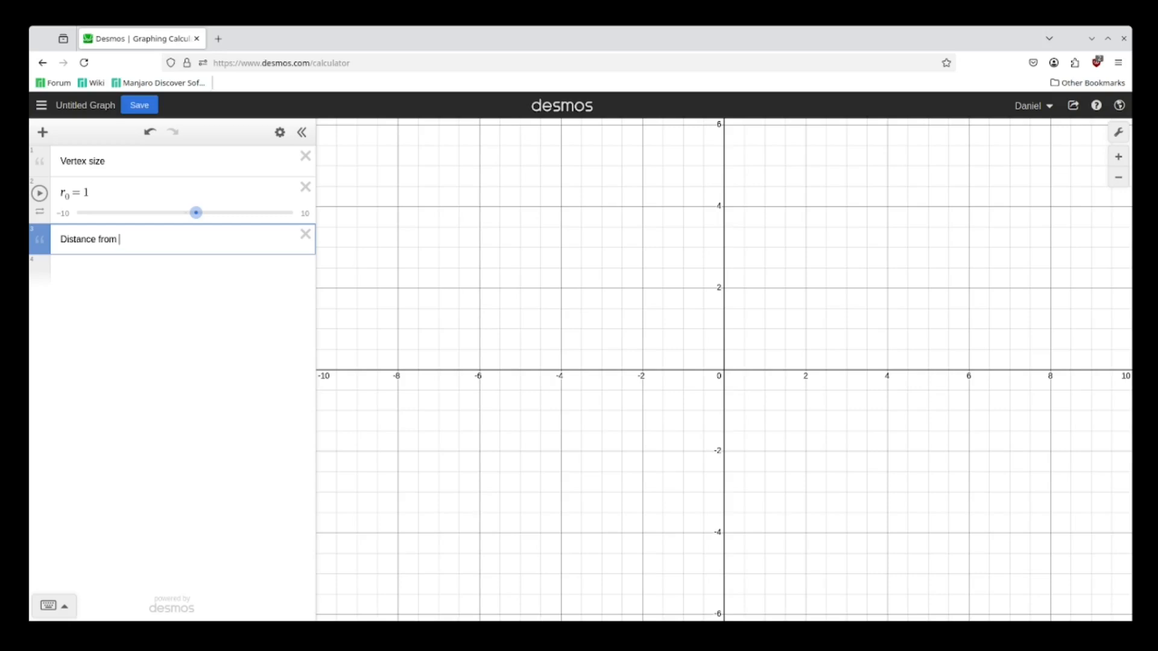
text(triangle's center)
drag(184, 240, 120, 240)
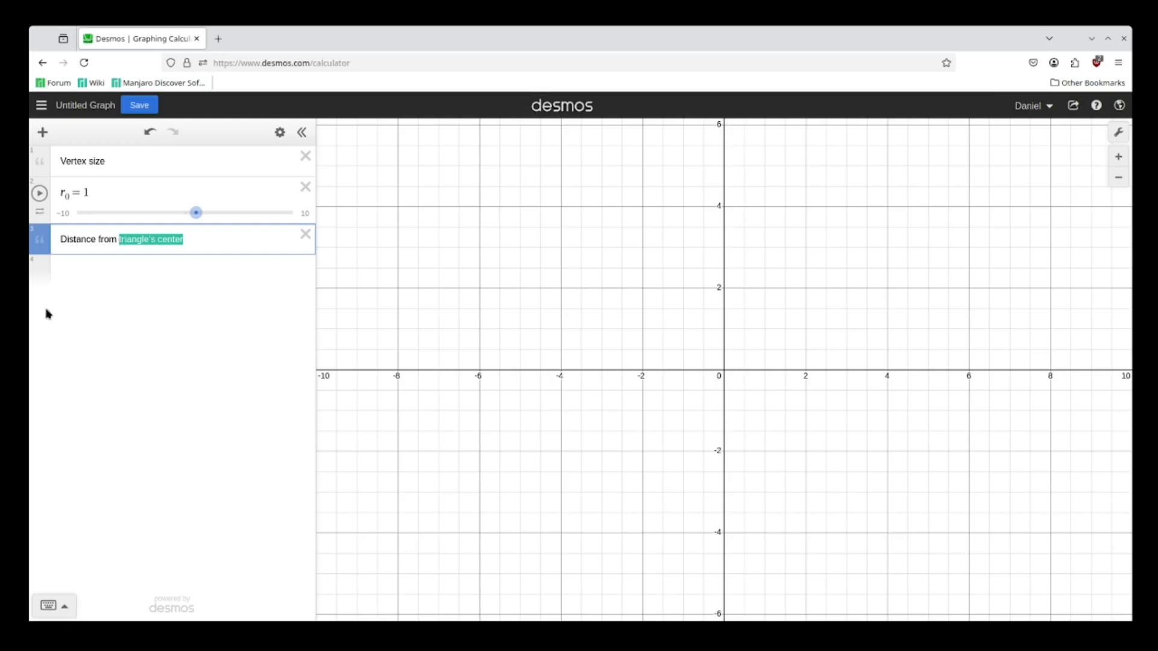
text(the origin)
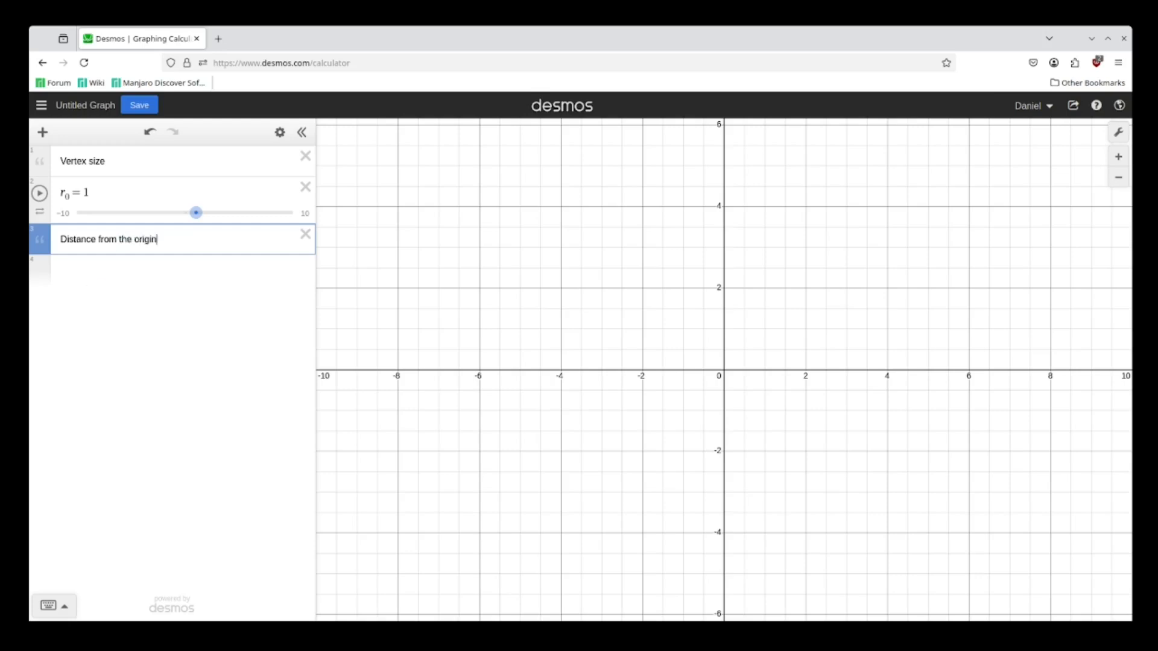
key(Return)
text(r_1)
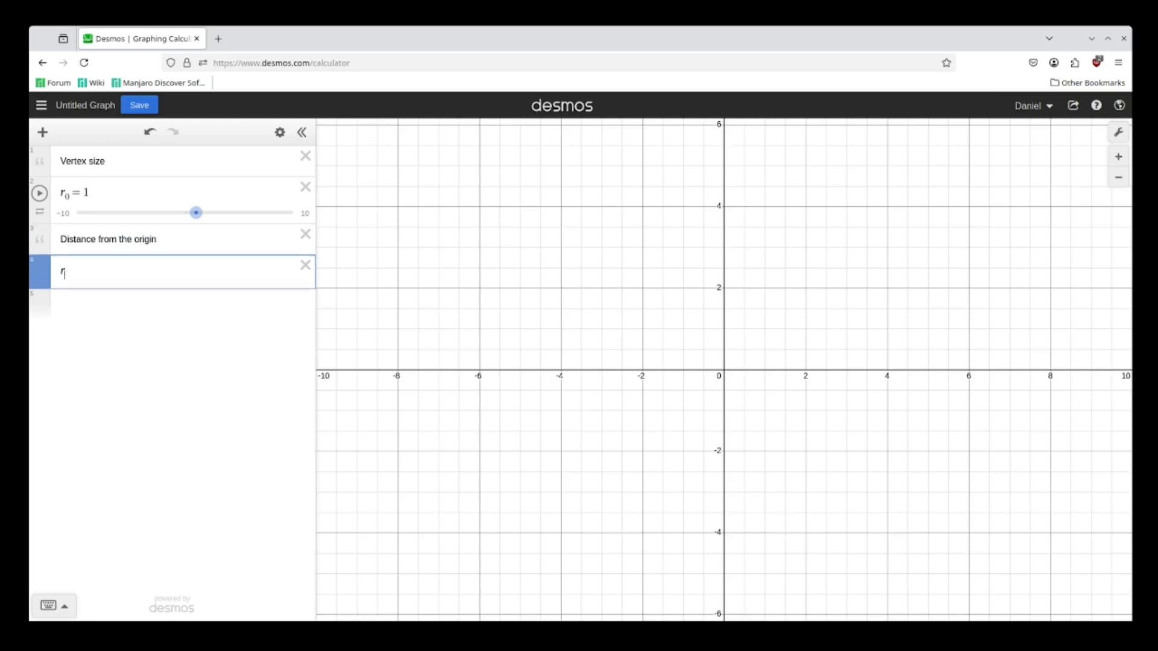
text(=2)
key(Return)
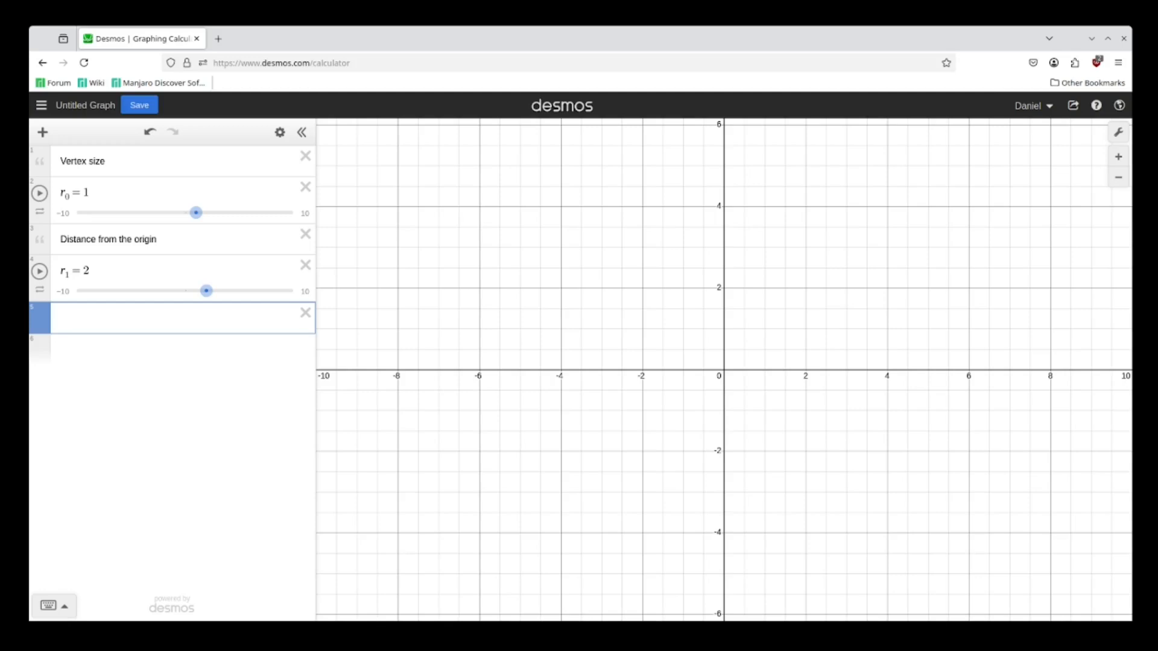
- Add a note reading "Vertices" below the r_1 definition
text("Vertice)
key(Return)
key(BackSpace)
text(s)
key(Return)
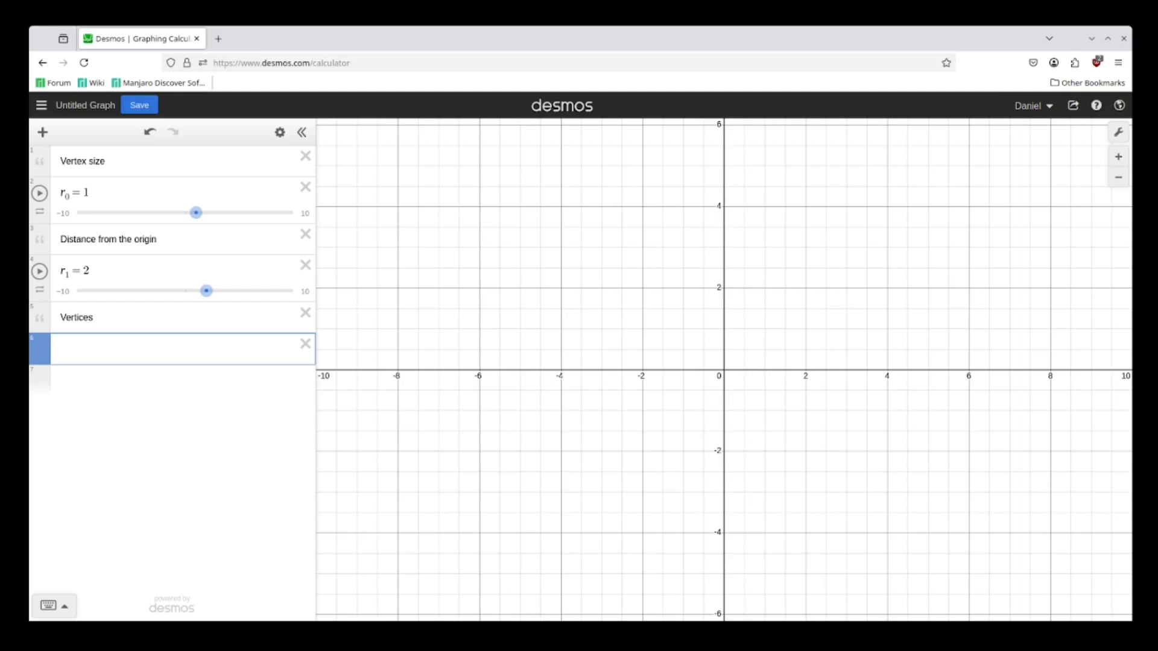
- Enter the circle equation (x)^2 + (y)^2 = r_0^2 under the Vertices note
text((x)^2)
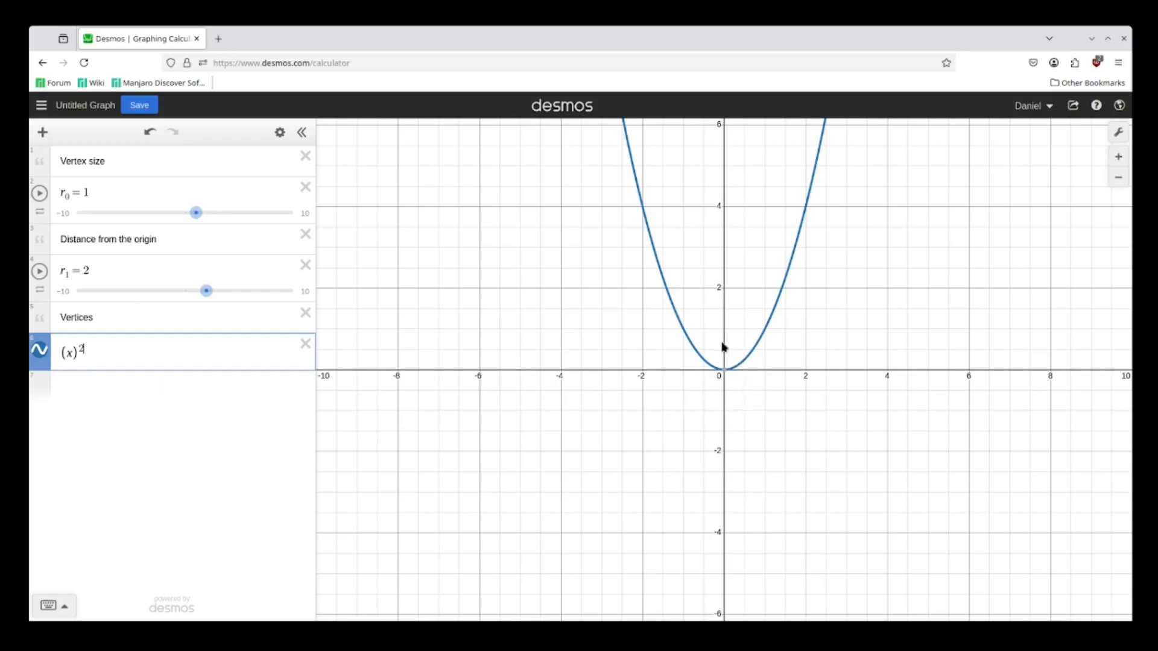
click(726, 372)
text(-)
key(BackSpace)
text(_)
key(BackSpace)
text(+(y)^2)
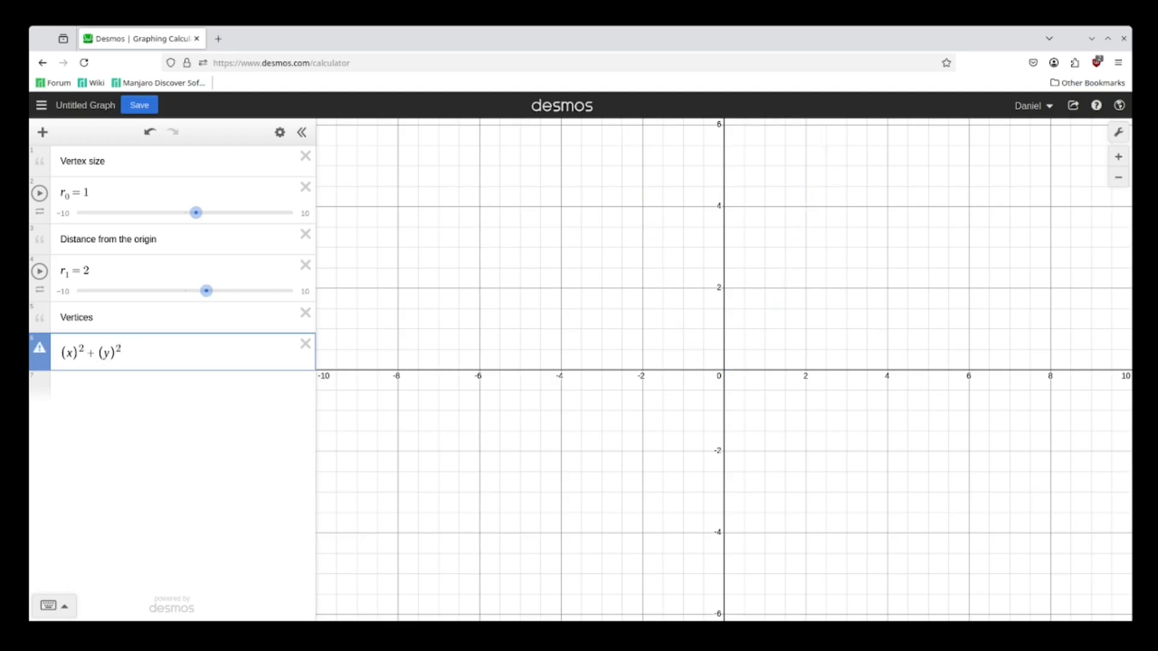
text(=r)
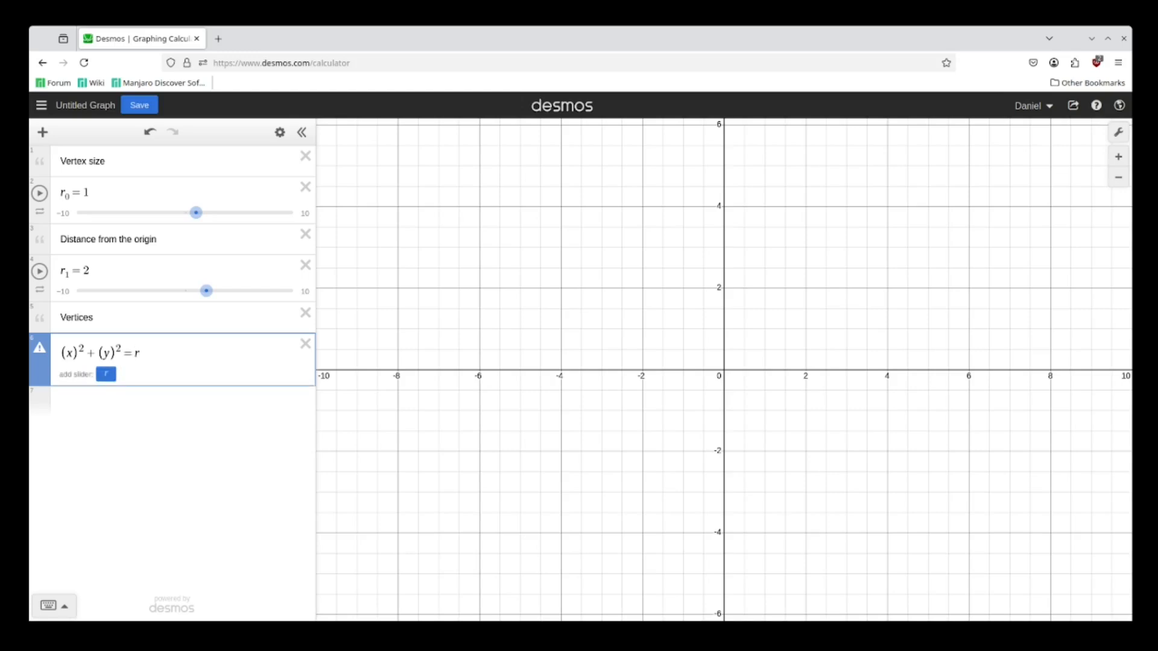
text(_0)
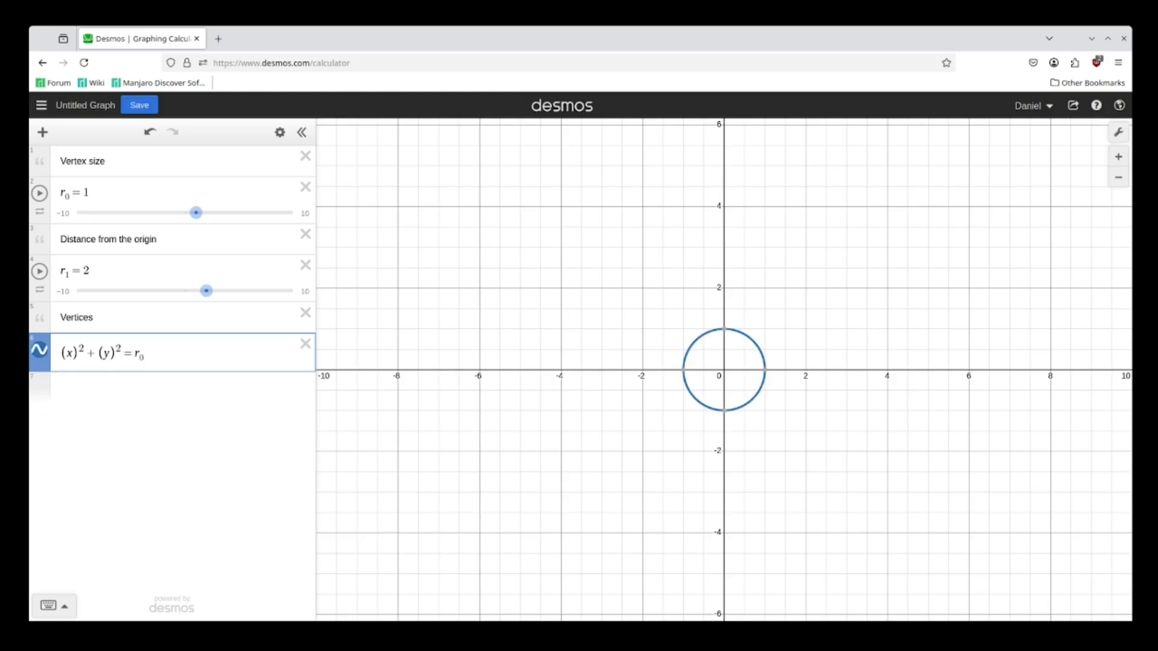
key(Right)
text(^2)
- Duplicate the circle equation twice so the list holds three identical circles
click(280, 133)
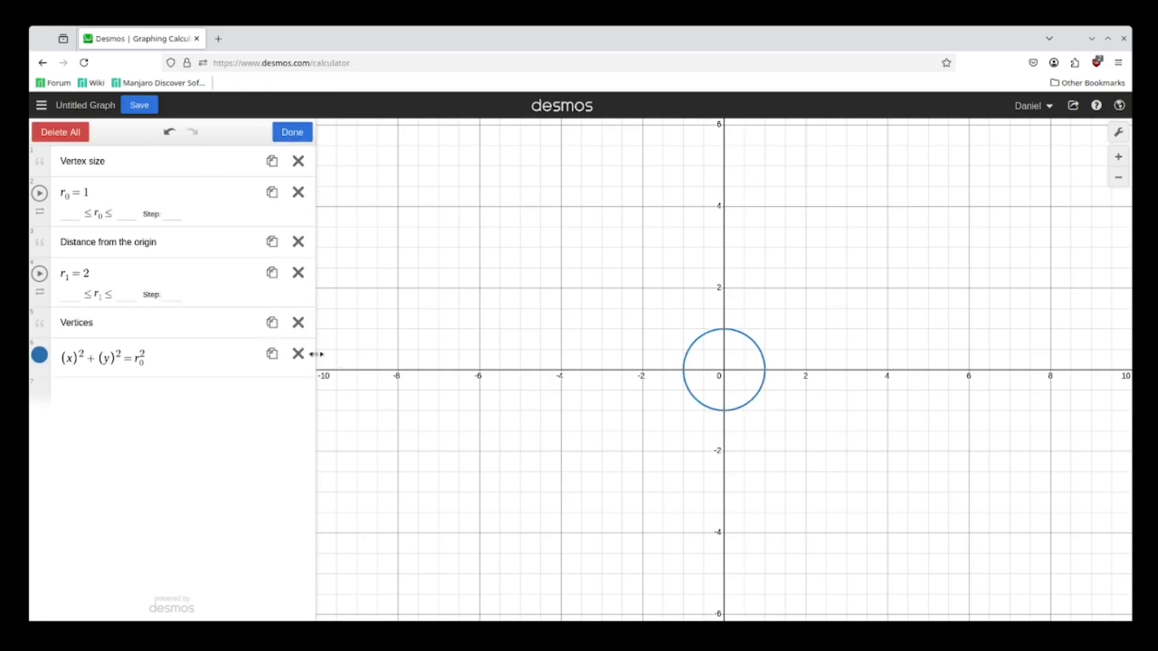
double_click(271, 353)
click(295, 134)
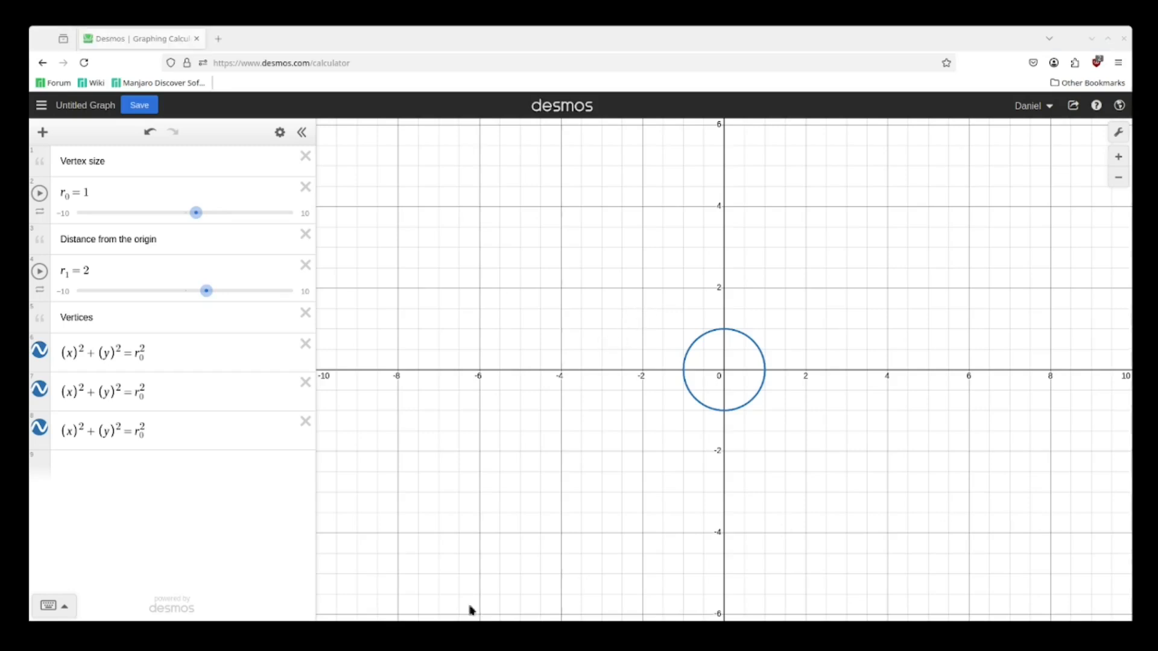
click(163, 645)
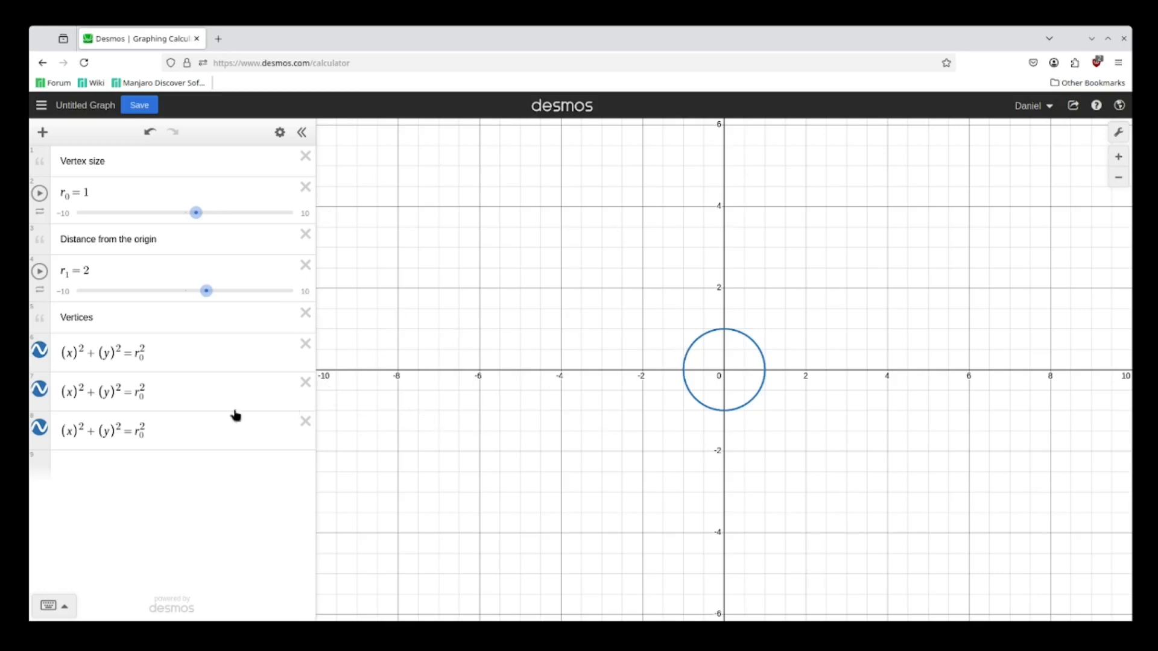
- Change the third circle's y term to (y + r_1) to shift it down by r_1
click(112, 433)
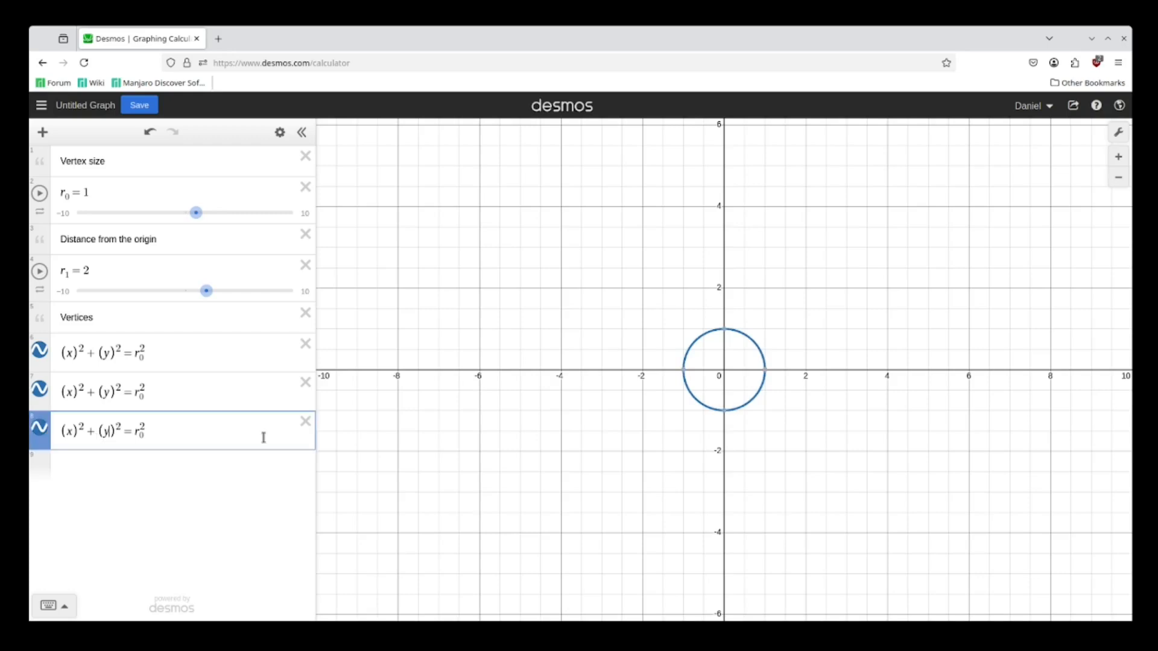
text(+ )
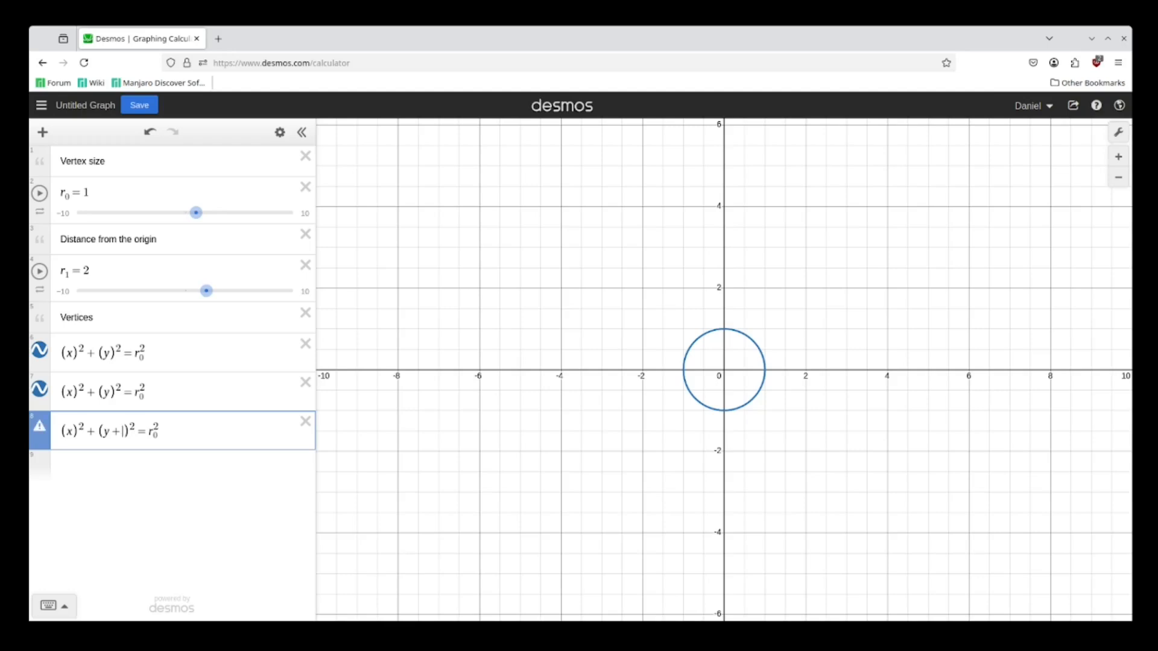
text(r_1)
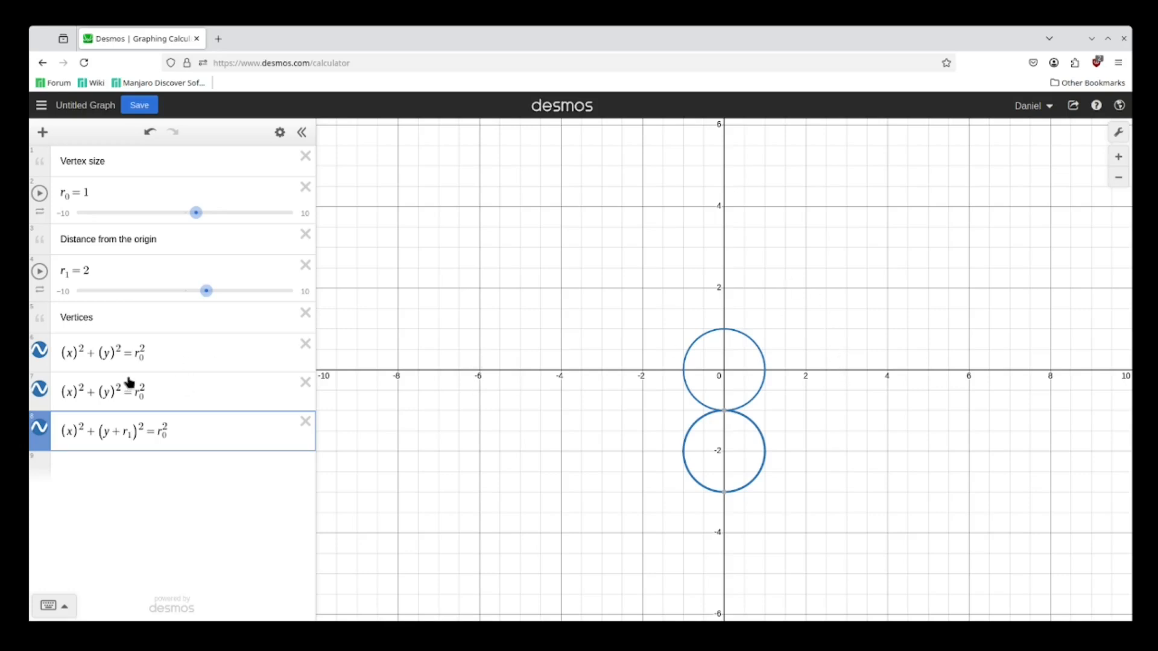
- Offset the second circle's center by using (x - r_1 cos(π/4)) and (y - r_1 sin(π/4)) in its equation
click(74, 391)
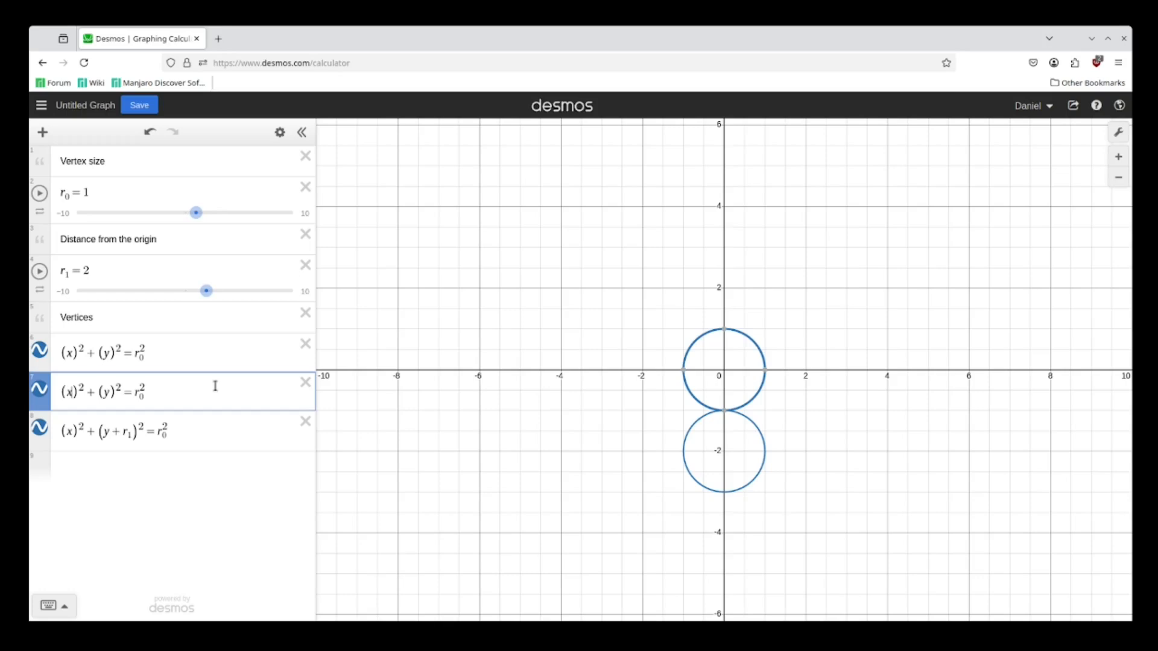
text(-)
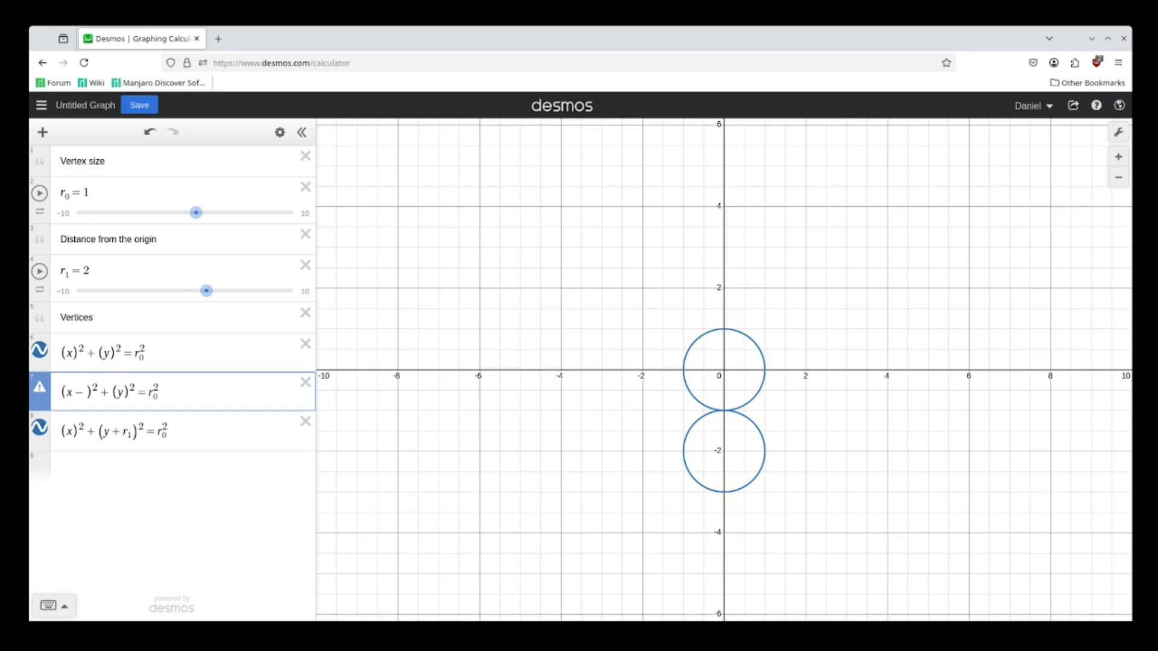
text(r_1)
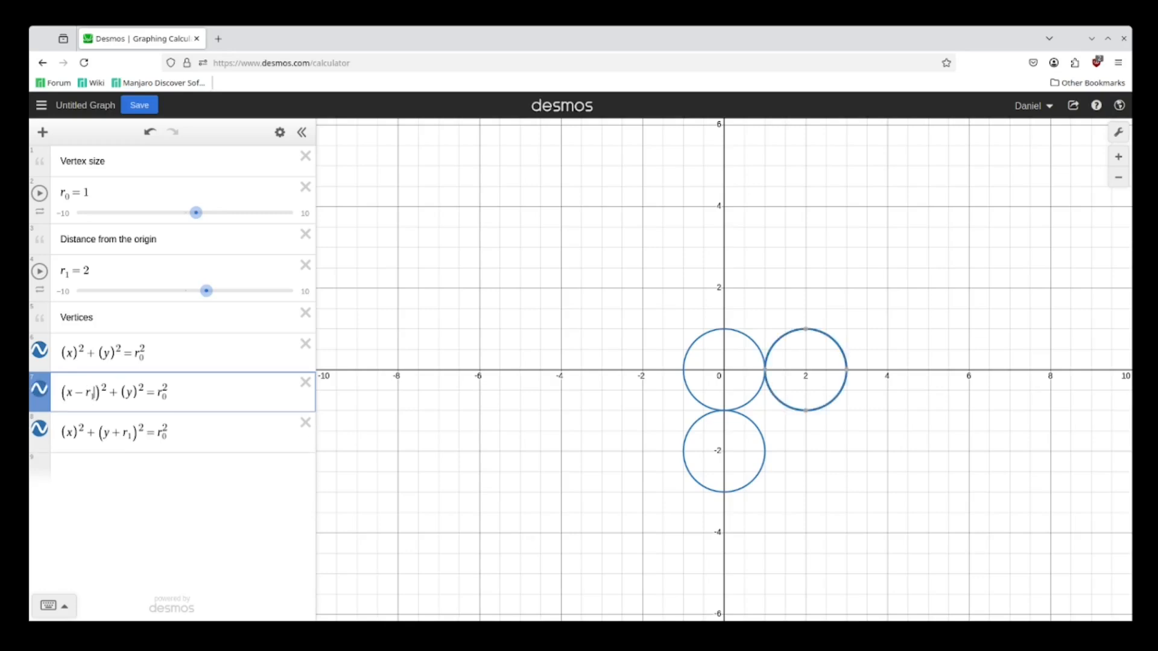
key(Right)
text(cos)
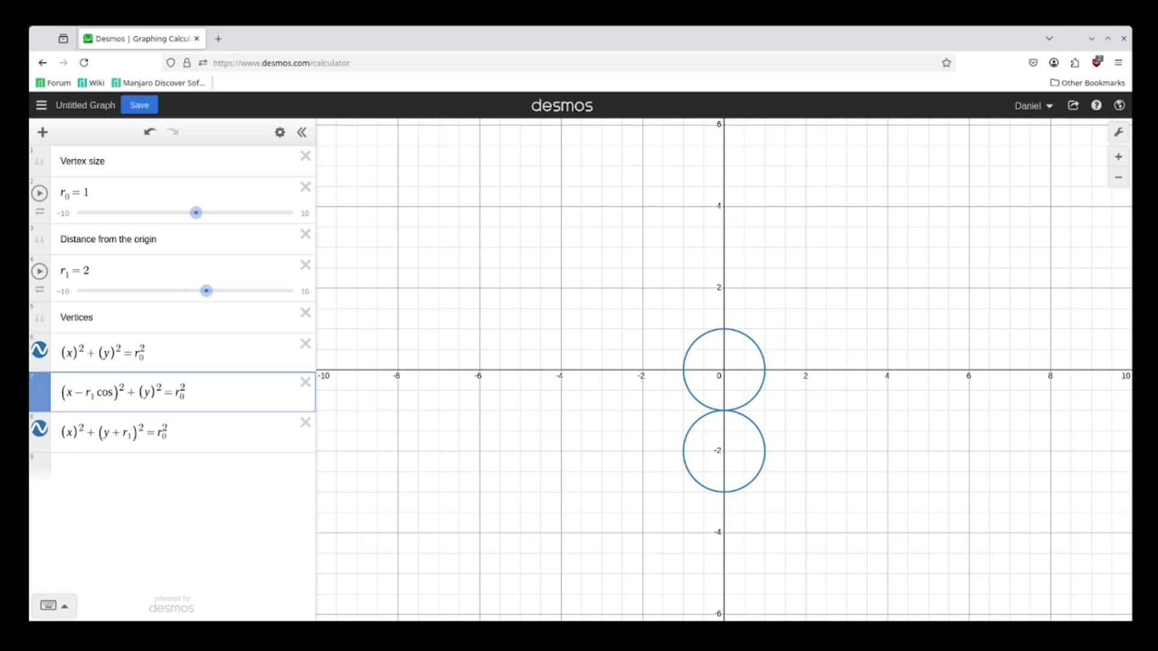
text(()
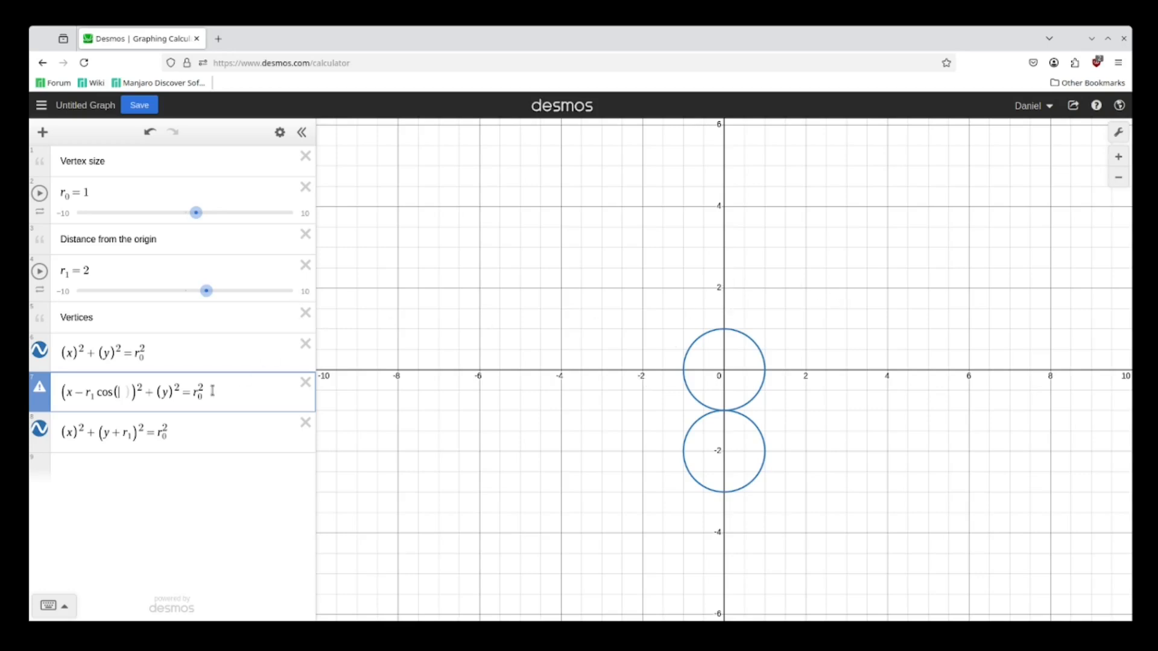
text(pi/4)
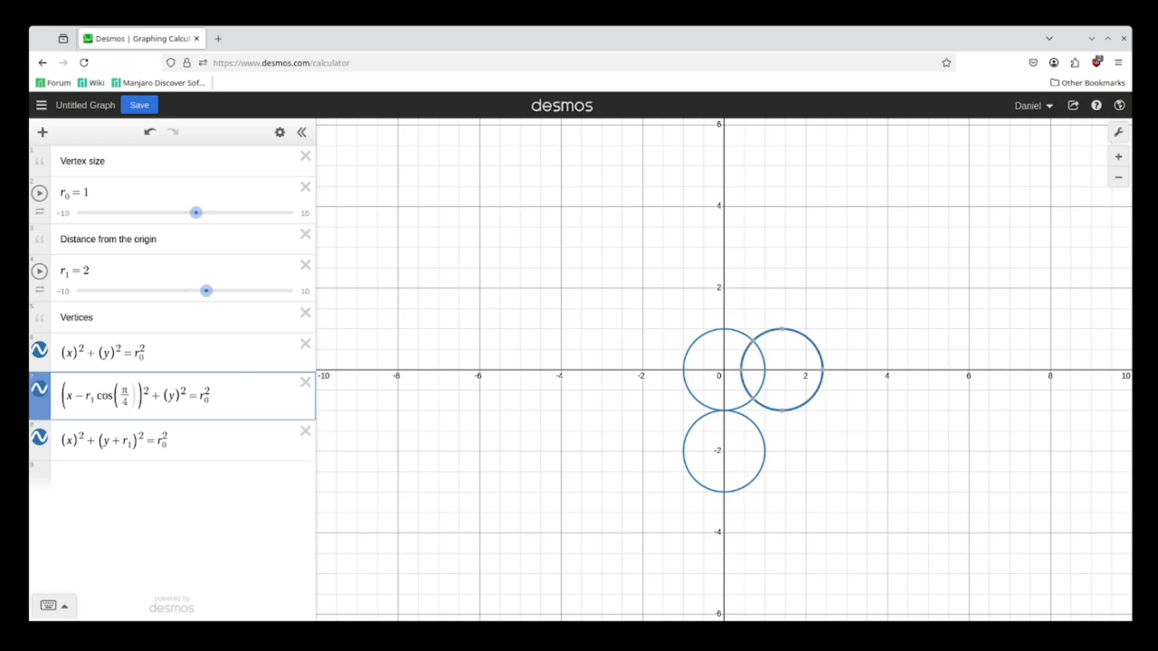
click(173, 397)
text(-r_1sin(p)
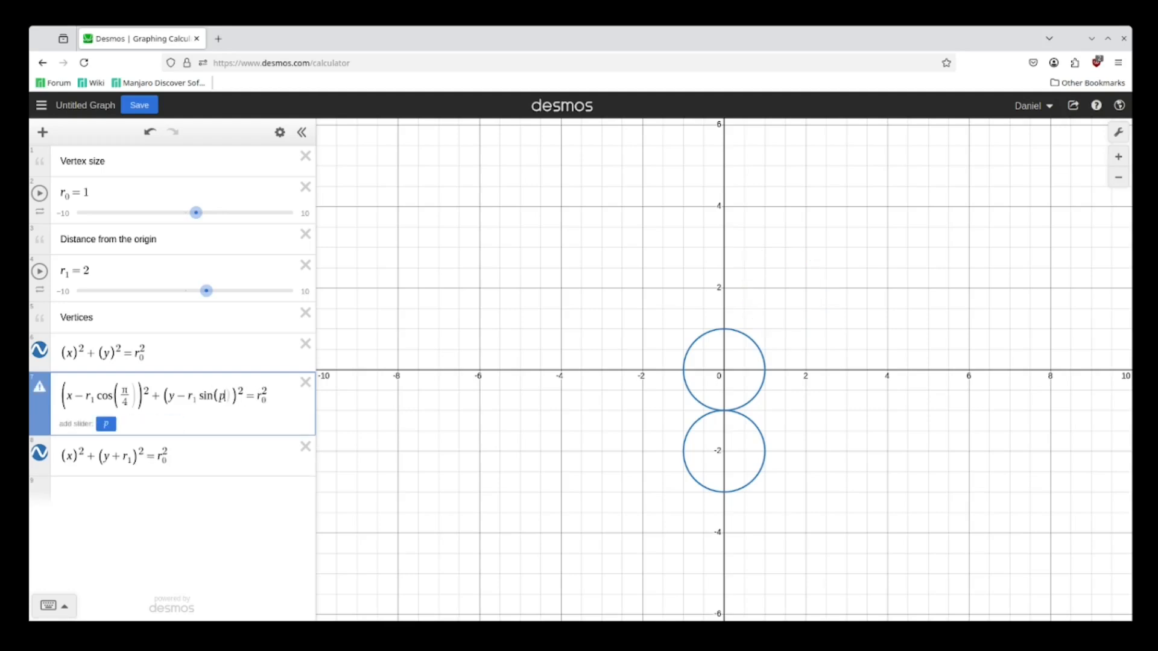
text(i/4)
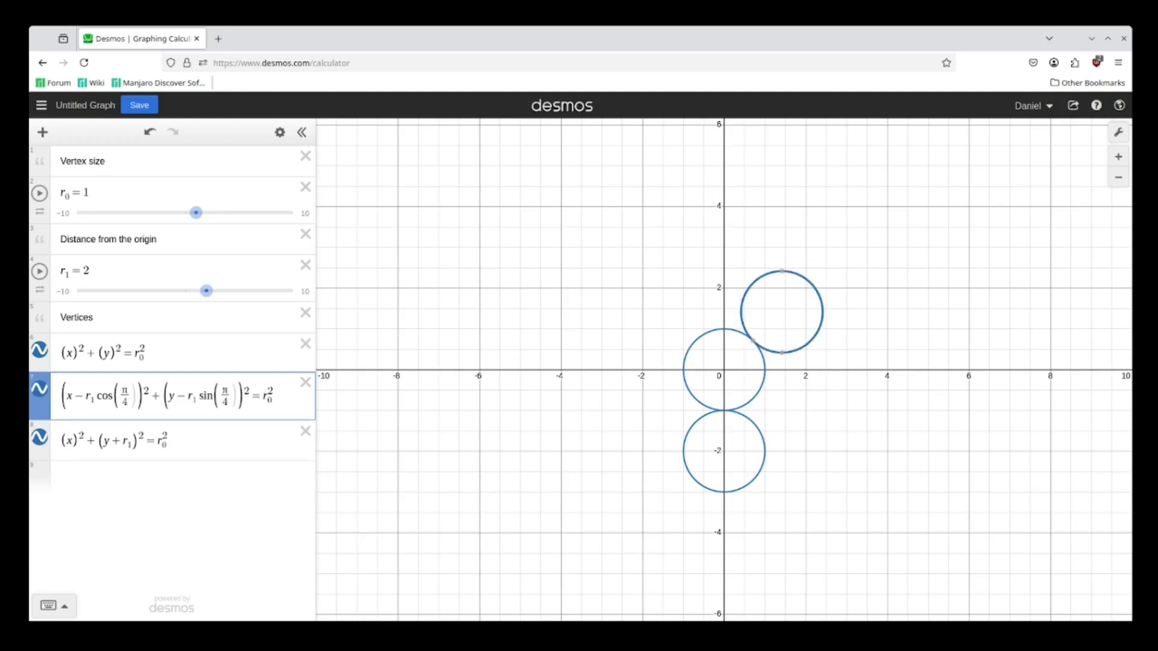
- Replace the first circle's equation with a copy of the second and mirror it by changing the x term to x + r_1 cos(π/4)
click(89, 353)
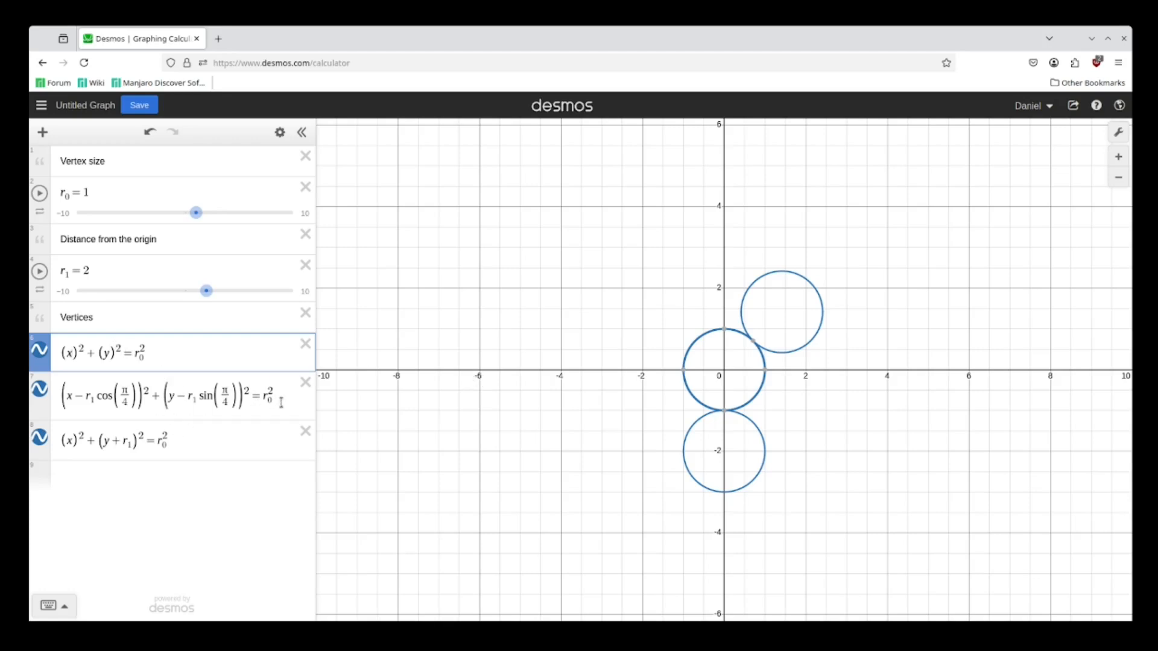
drag(281, 402, 55, 403)
key(ctrl+c)
drag(148, 353, 37, 346)
key(ctrl+v)
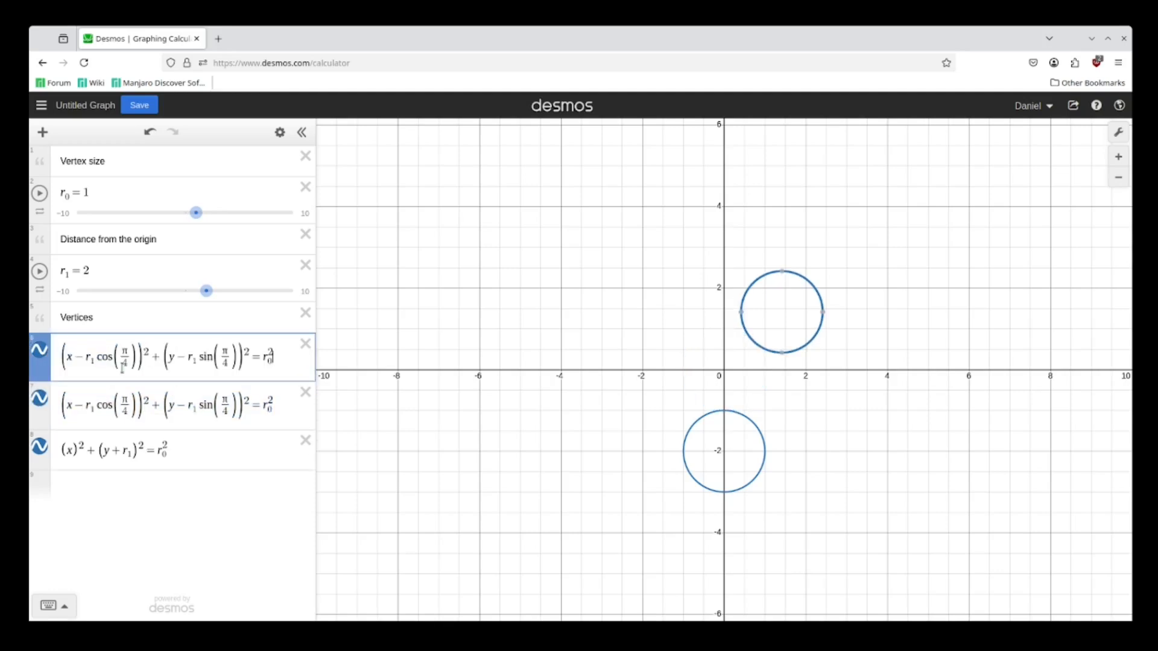
double_click(79, 357)
text(+)
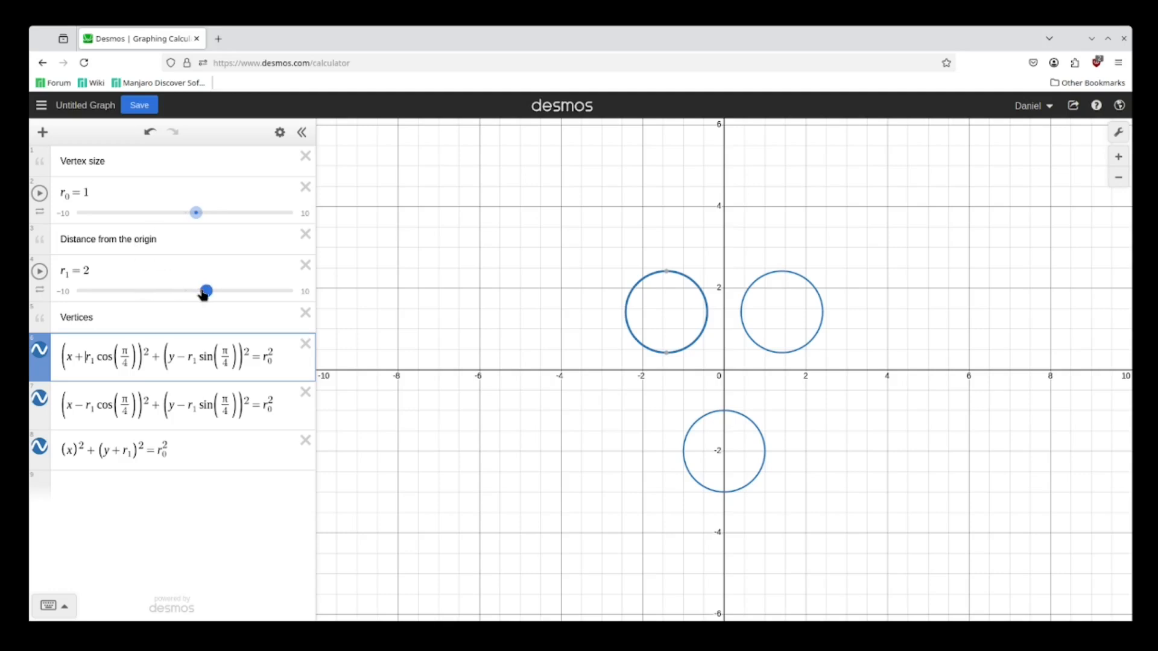
- Set the distance from the origin r_1 to 4
drag(205, 288, 238, 301)
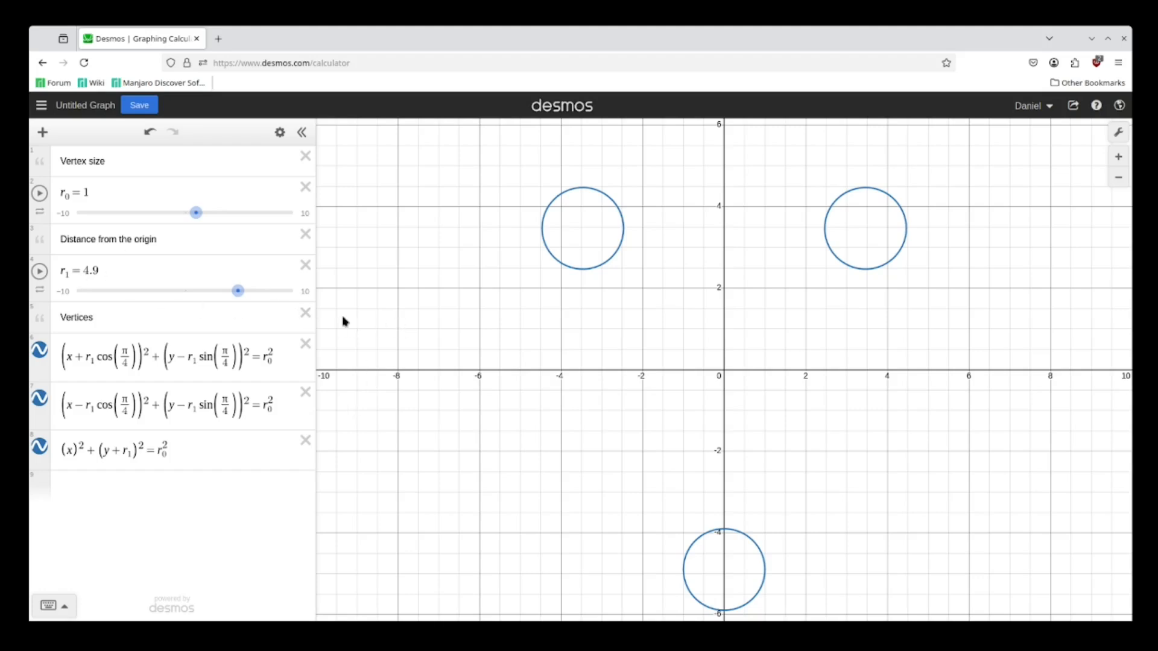
drag(99, 271, 85, 272)
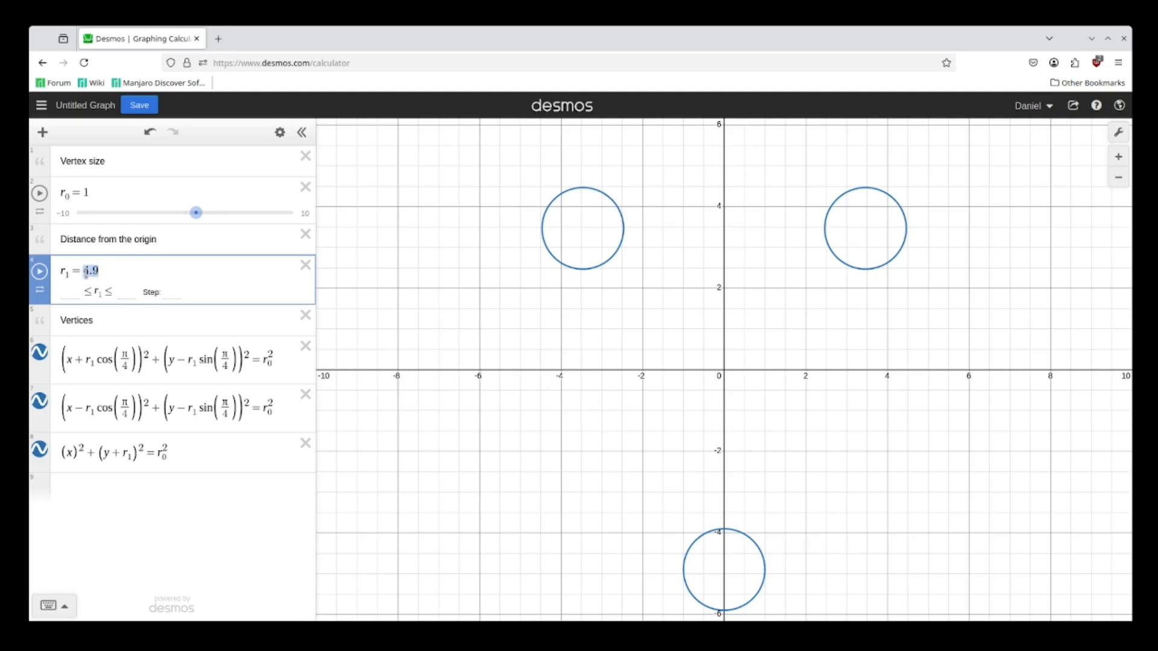
text(4)
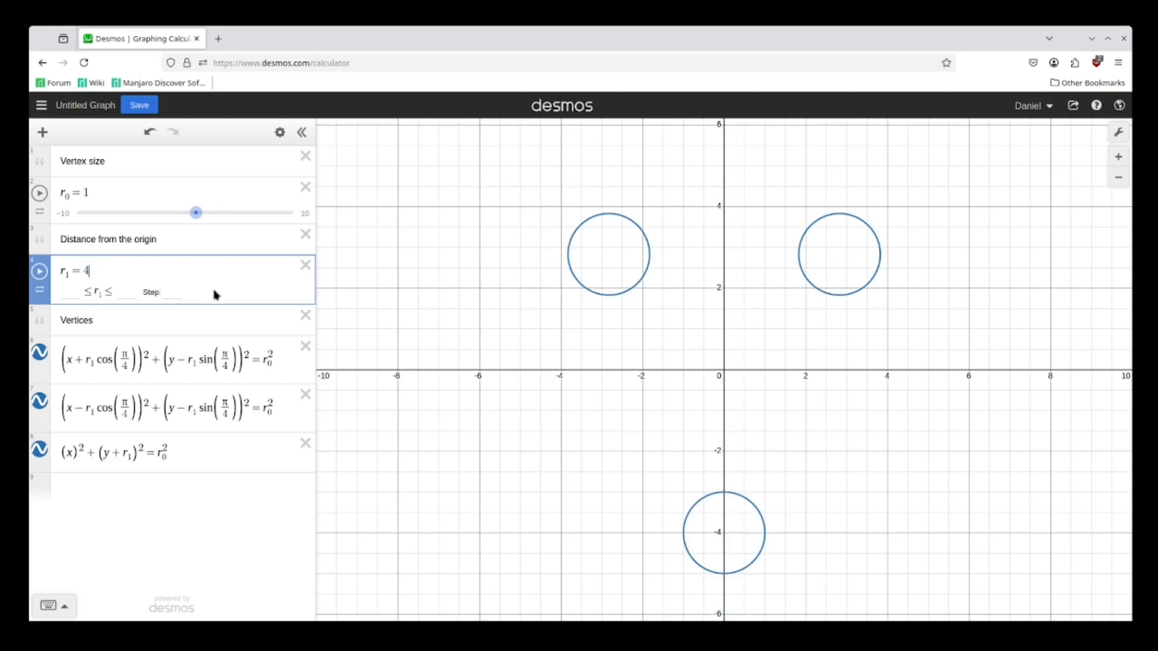
- Remove the r_1 offset terms from all three vertex circle equations, leaving (x)² + (y)² = r_0² in each
drag(132, 357, 79, 360)
key(BackSpace)
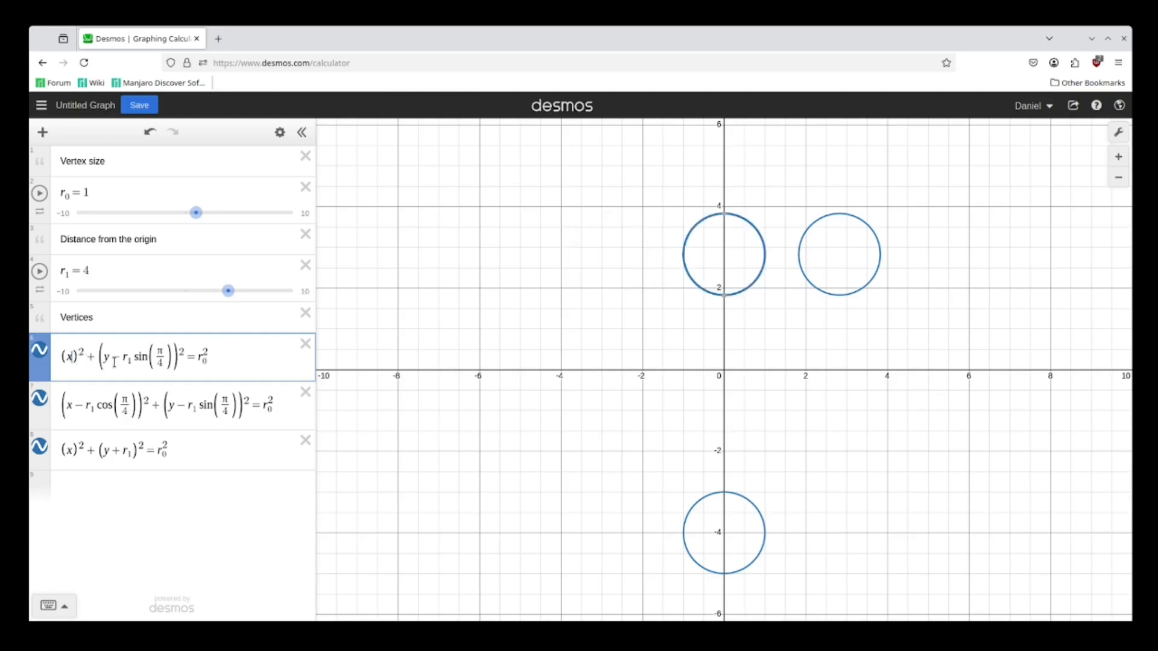
drag(176, 358, 71, 395)
key(BackSpace)
key(BackSpace)
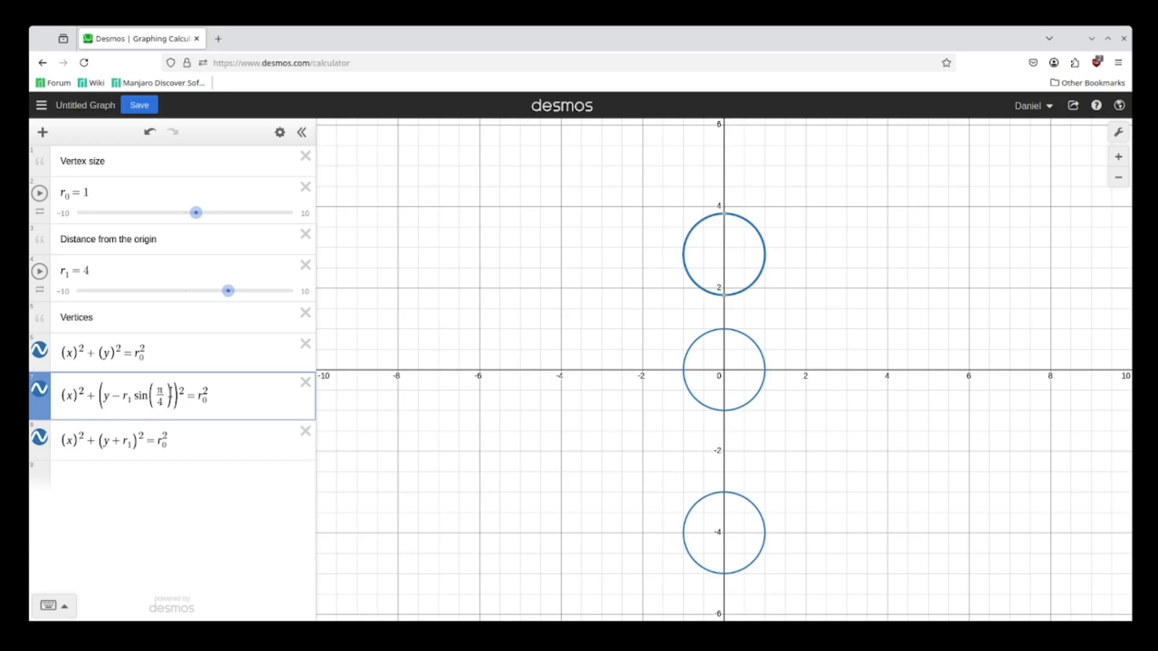
drag(174, 396, 101, 396)
key(BackSpace)
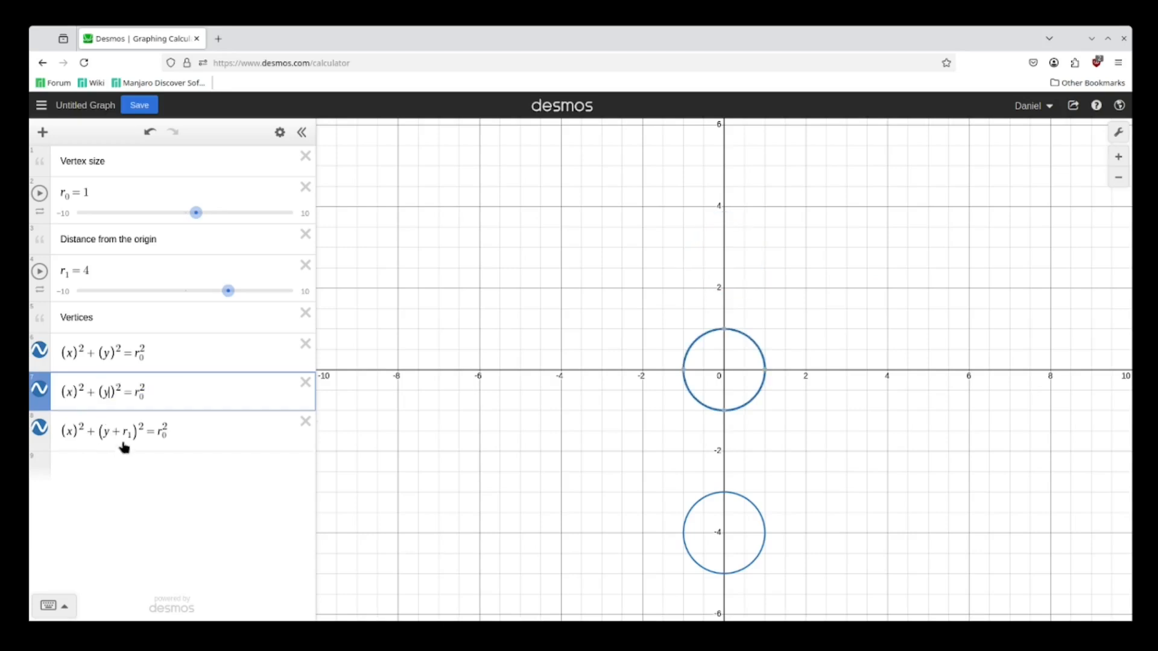
drag(130, 432, 111, 431)
key(BackSpace)
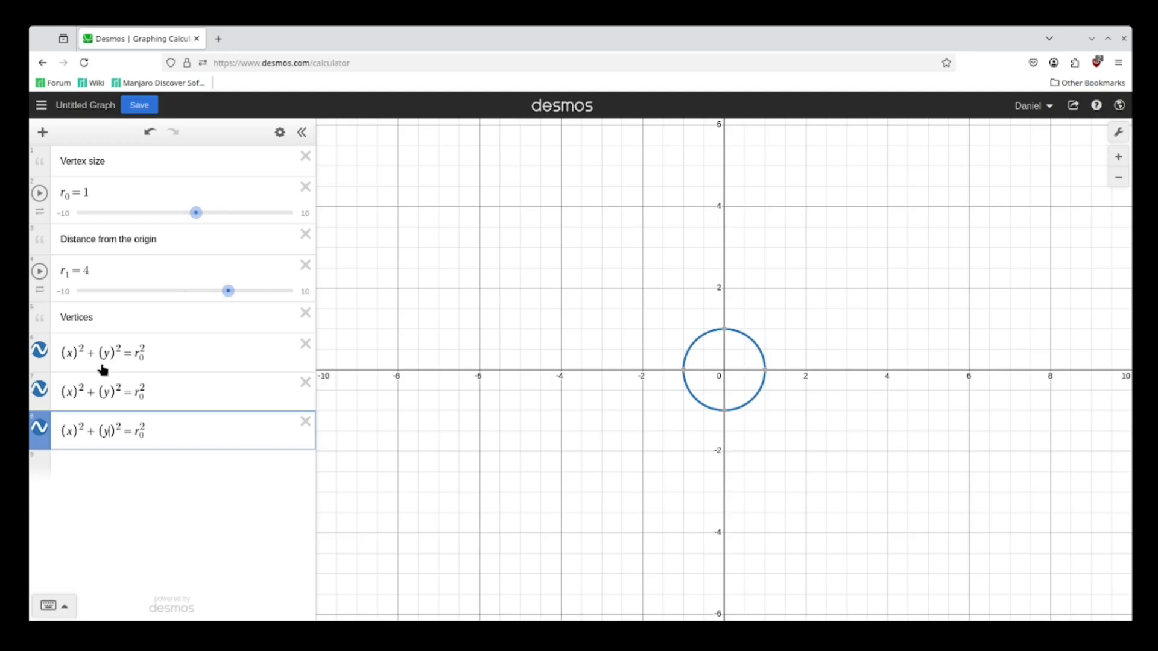
- Offset the first circle's center by using (x - r_1 cos(π/6)) and (y - r_1 sin(π/6)) in its equation
click(75, 358)
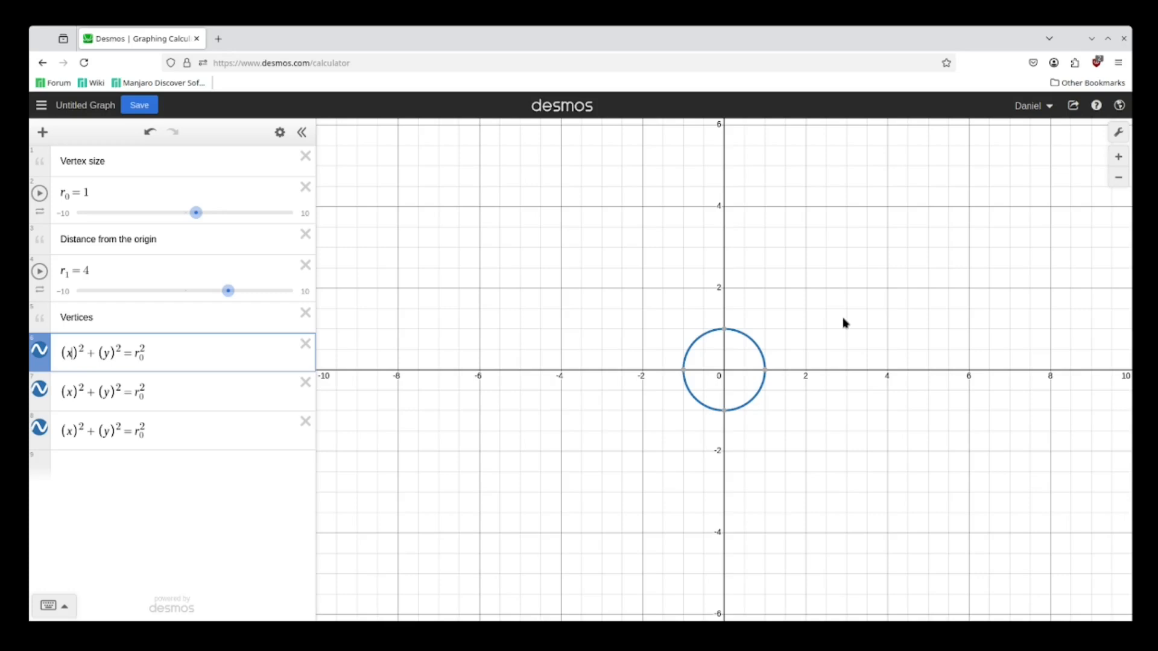
text(-r_1)
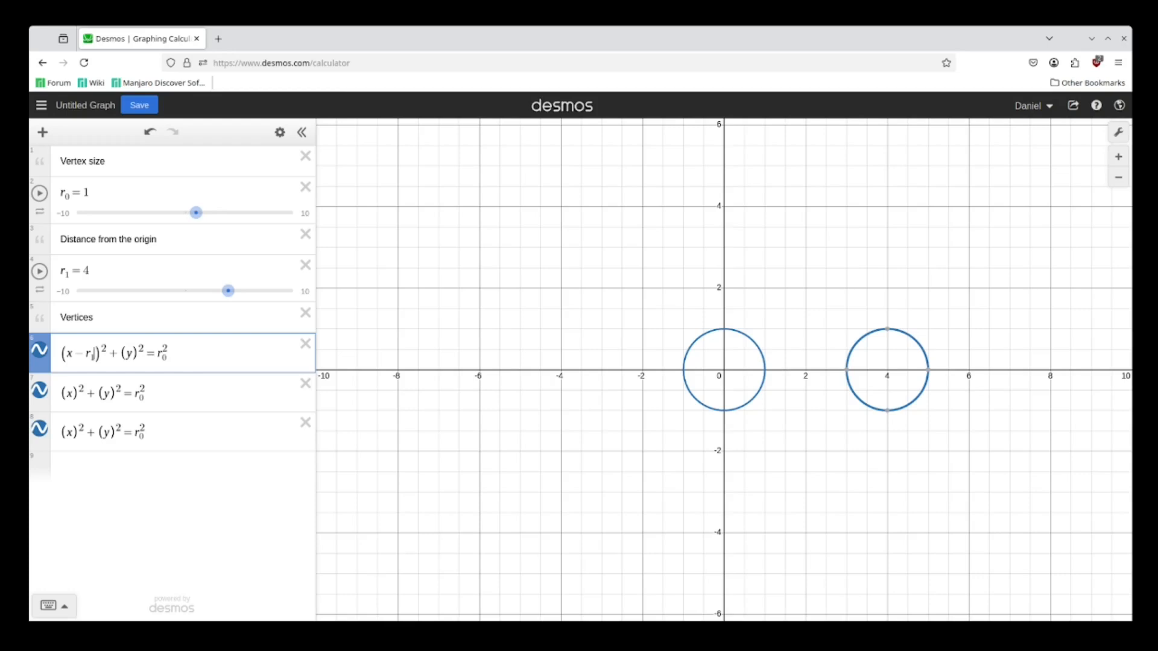
text(cos()
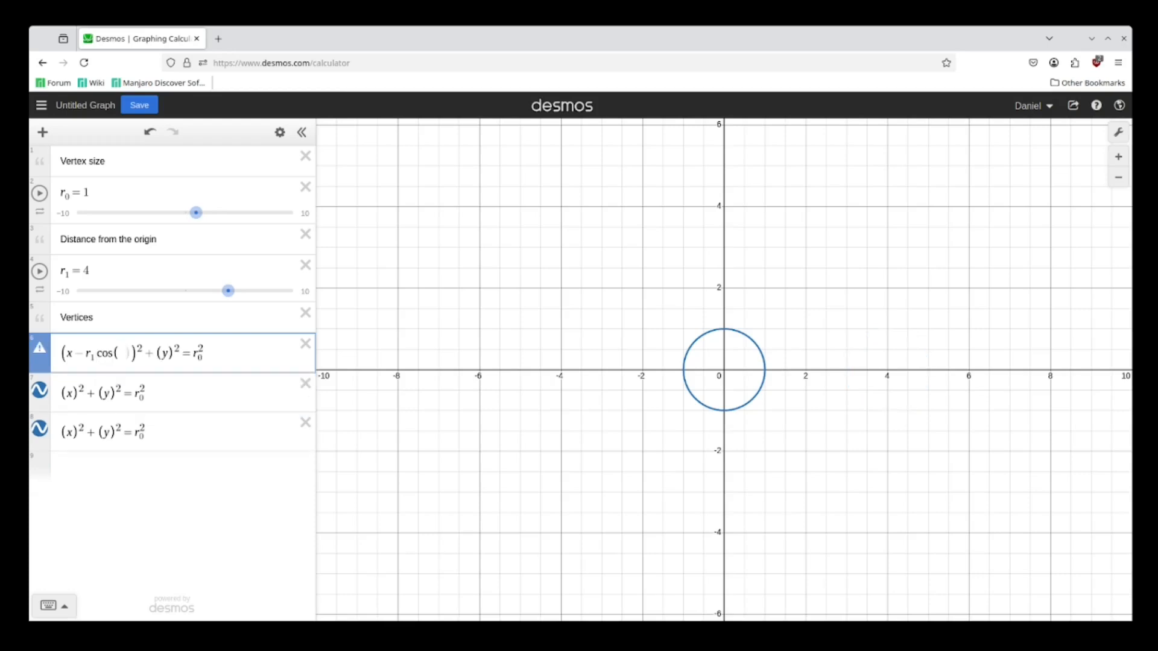
text(pi/)
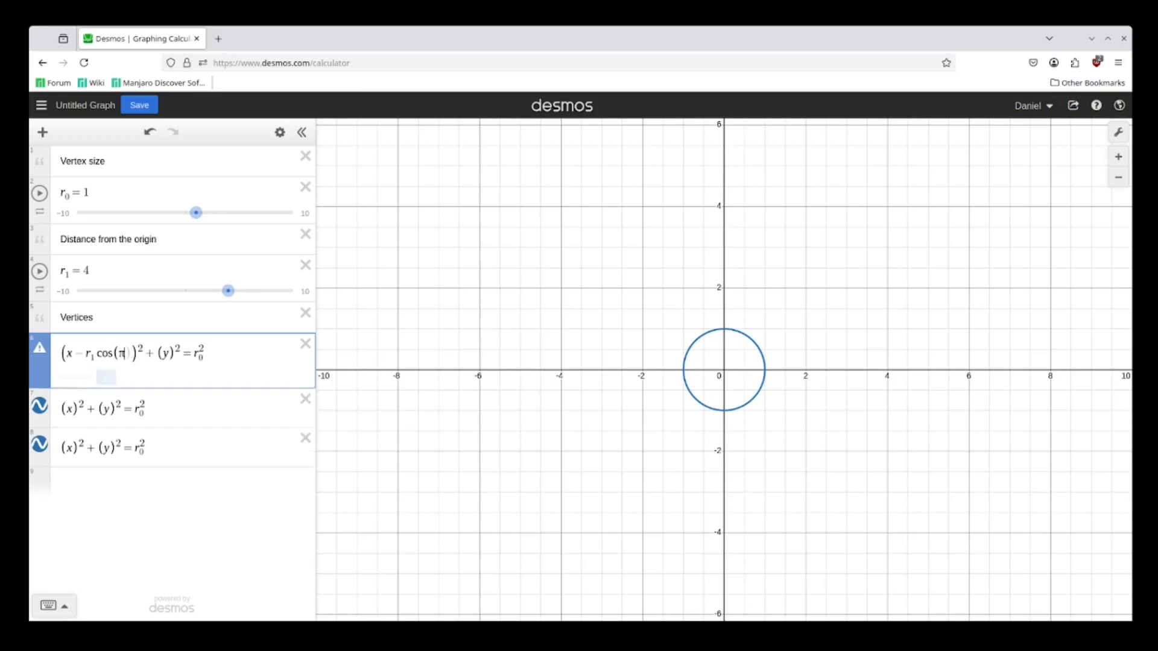
text(6)
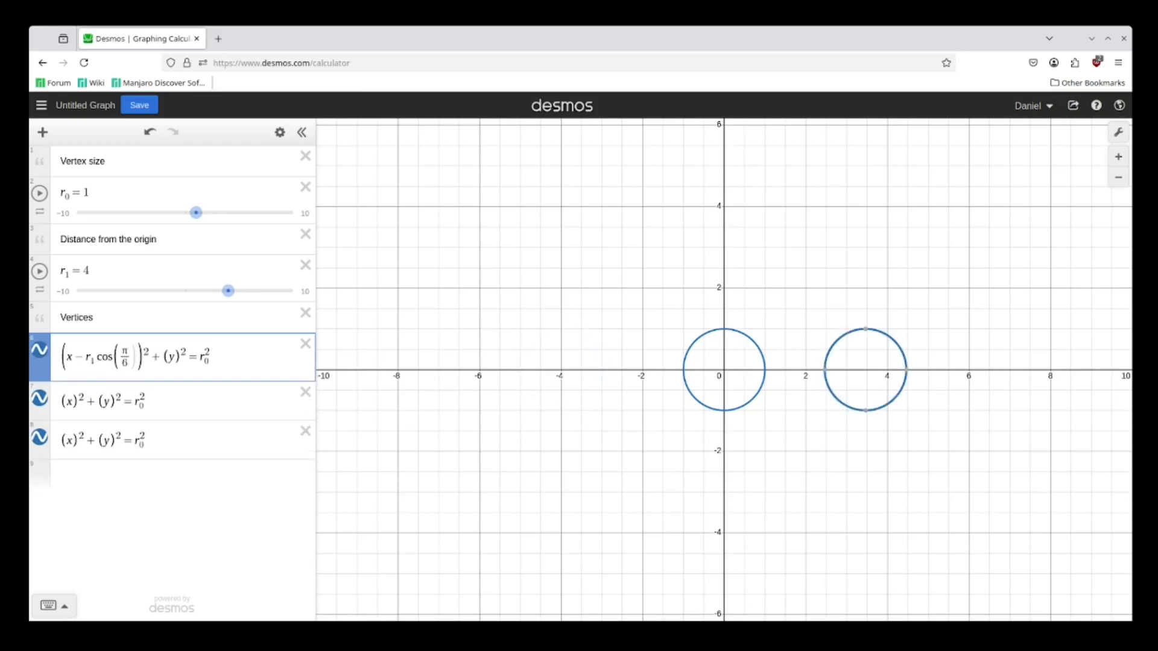
click(175, 359)
text(-r_1)
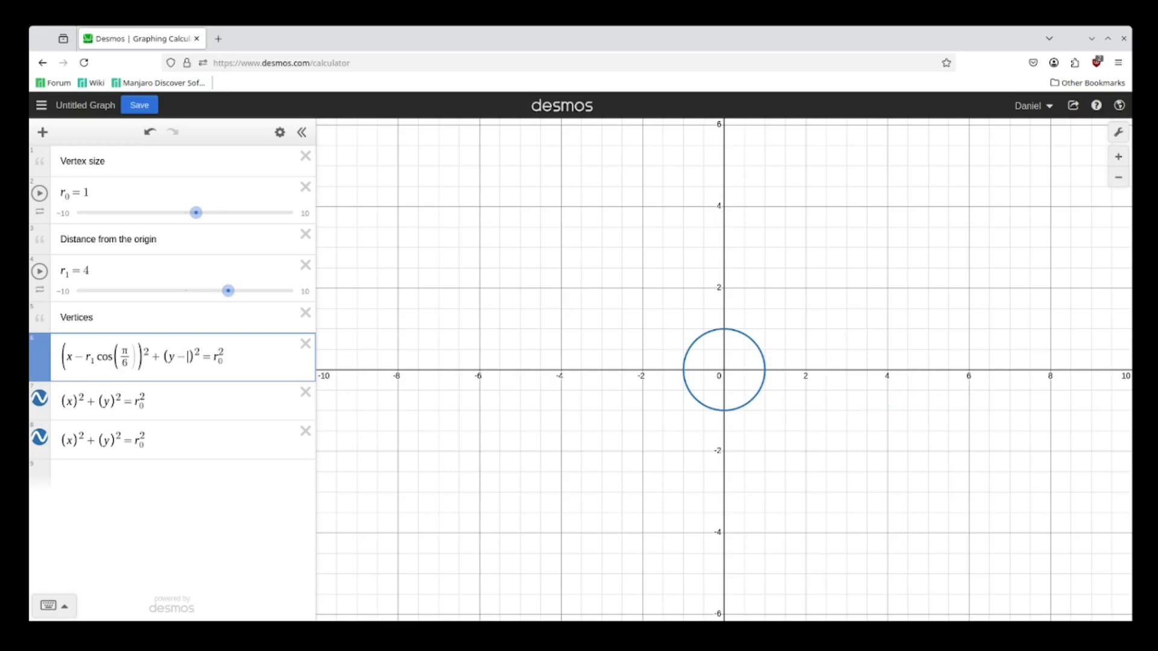
text(sin(pi/)
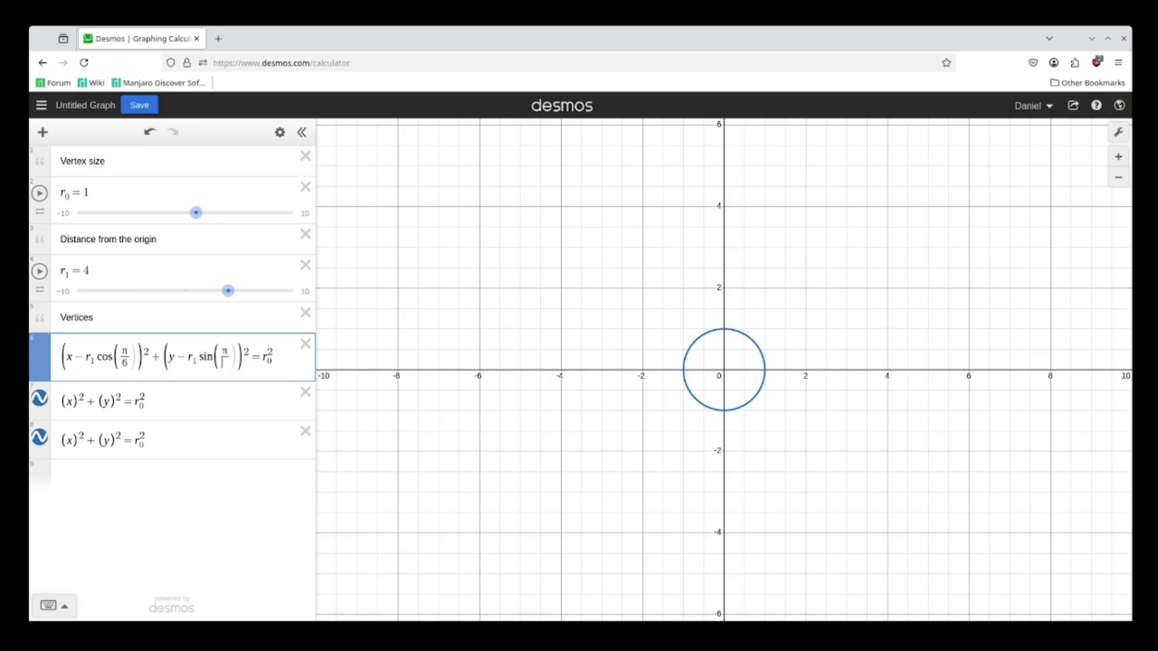
text(6)
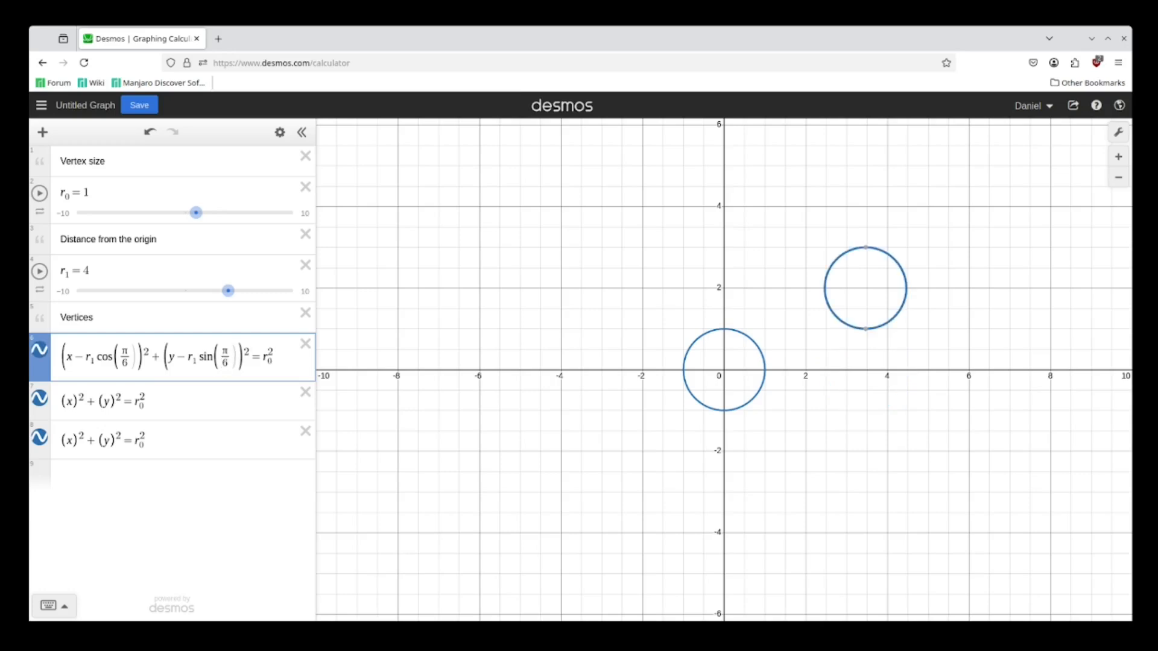
- Replace the second circle's equation with a copy of the first and mirror it by changing the x term to x + r_1 cos(π/6)
click(72, 404)
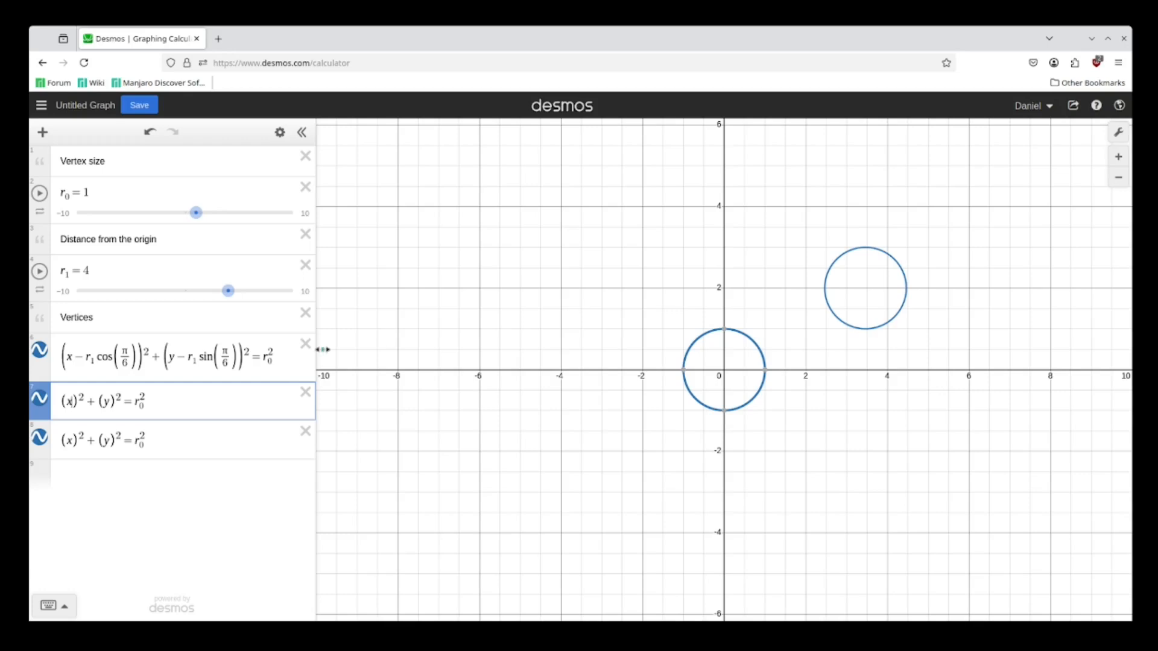
drag(275, 356, 67, 355)
key(ctrl+c)
click(160, 402)
key(ctrl+a)
key(ctrl+v)
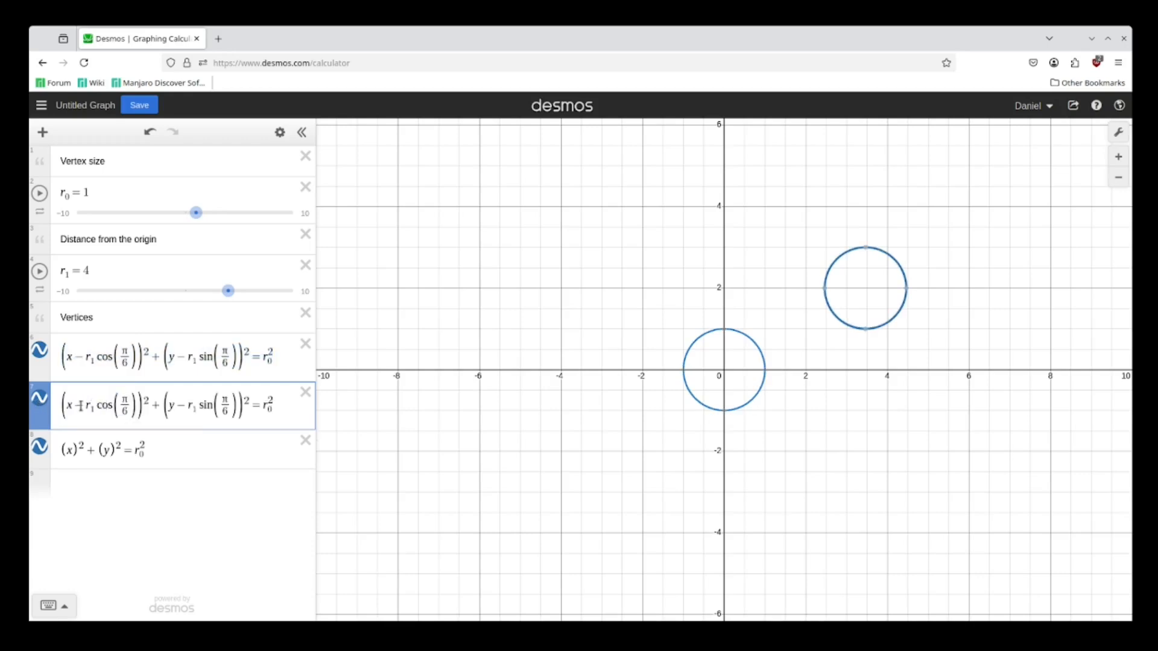
click(84, 405)
key(BackSpace)
text(+)
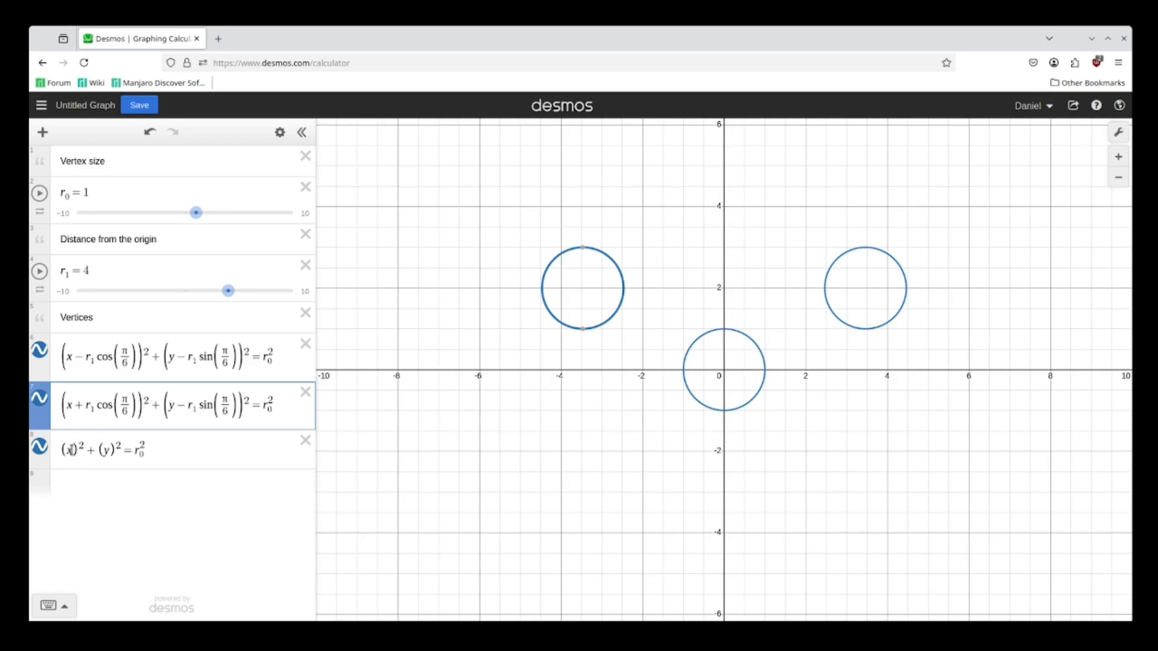
- Change the third circle's y term to (y + r_1) and simplify its x term to x² without parentheses
click(109, 451)
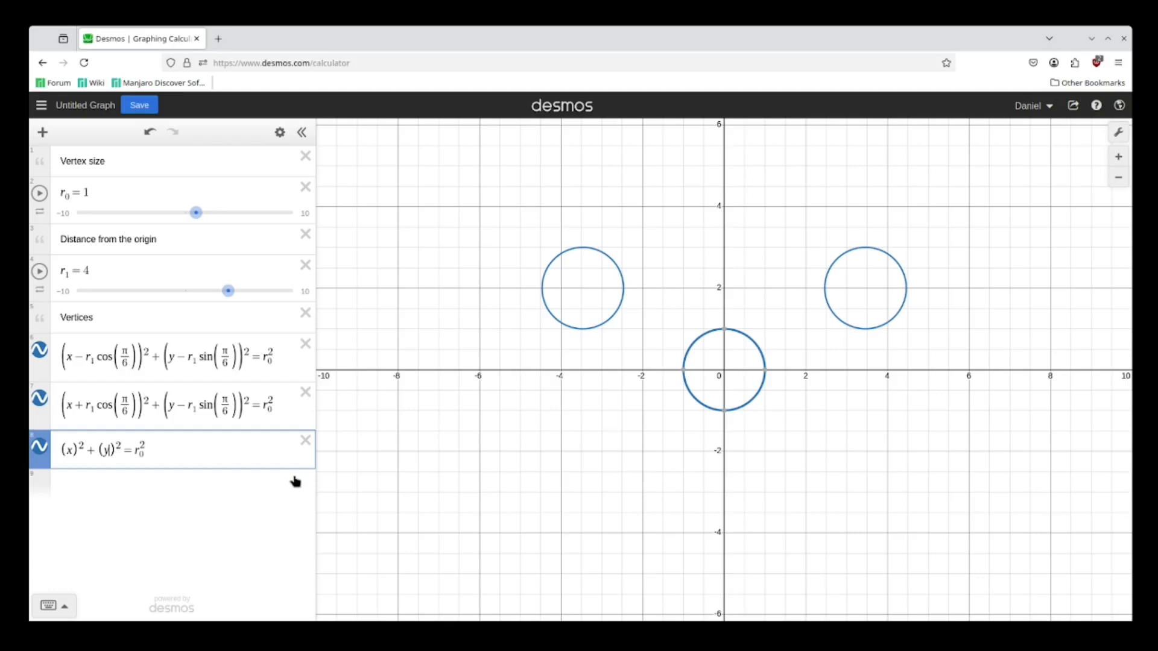
text(+(y−)
text(r_1)
text(sin)
key(BackSpace)
key(BackSpace)
key(BackSpace)
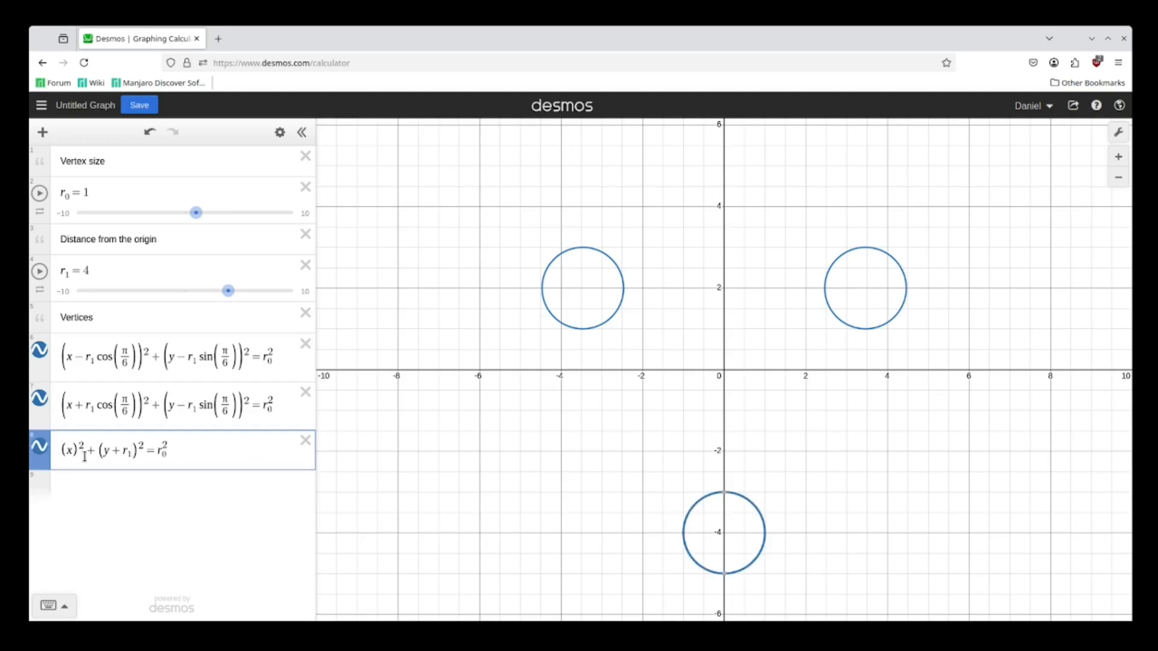
drag(78, 455, 58, 454)
text(x)
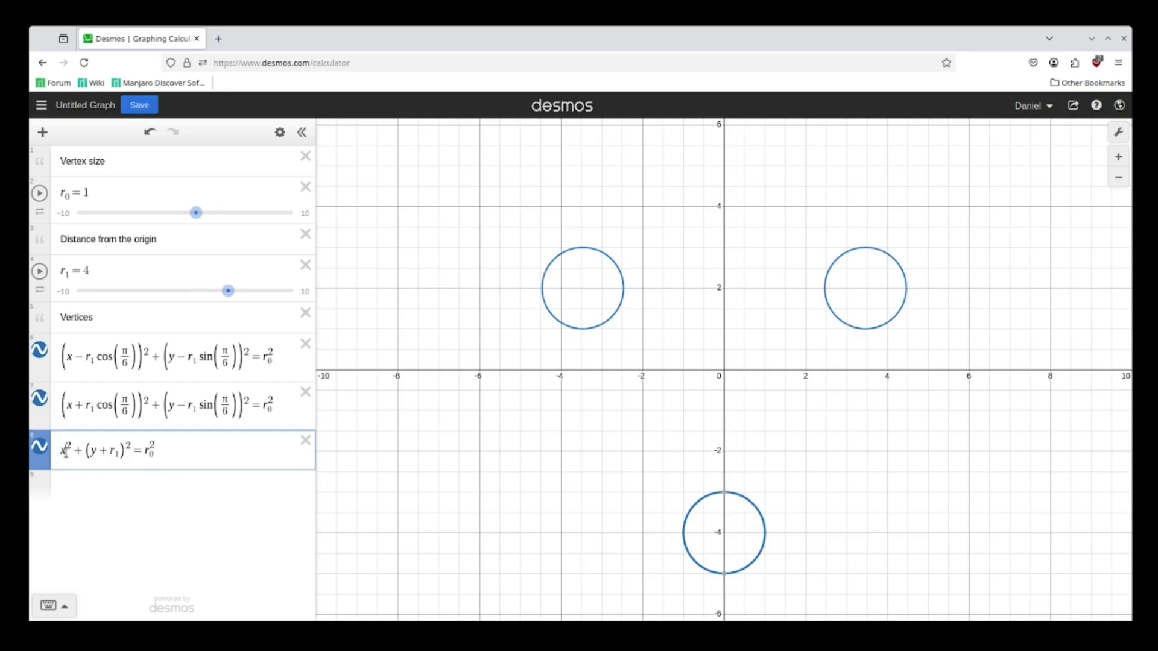
- Set the distance from the origin r_1 to 4.1 and review the offset terms in the vertex circle equations
mouse_move(232, 299)
mouse_down()
mouse_move(243, 300)
mouse_move(229, 303)
mouse_up()
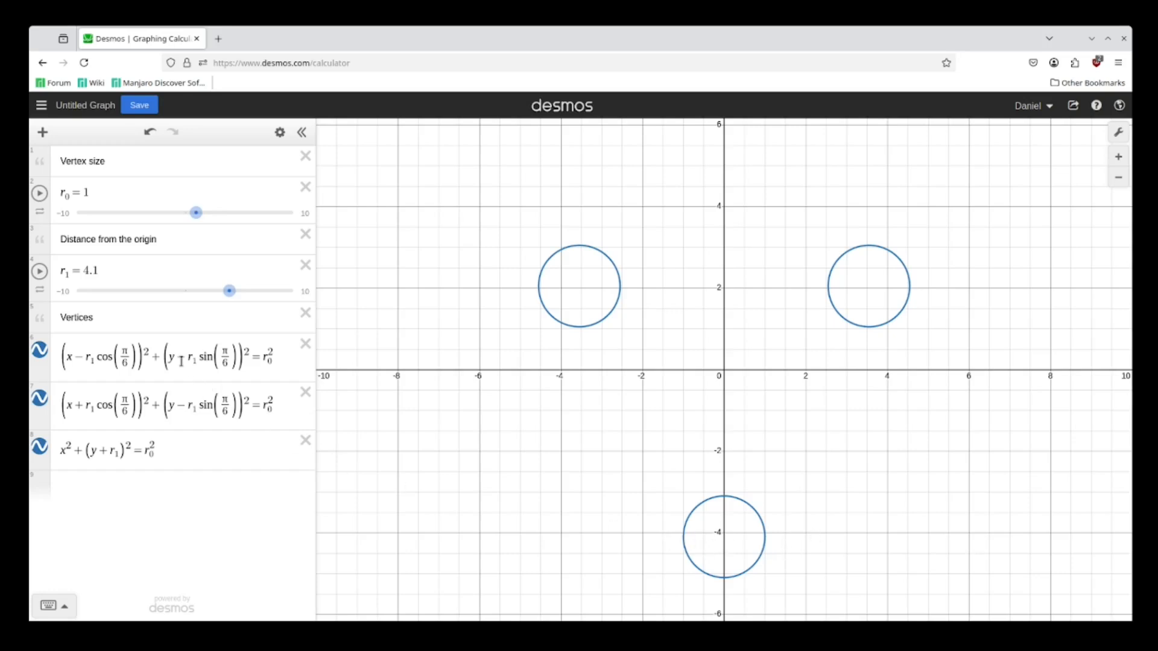
drag(195, 360, 237, 359)
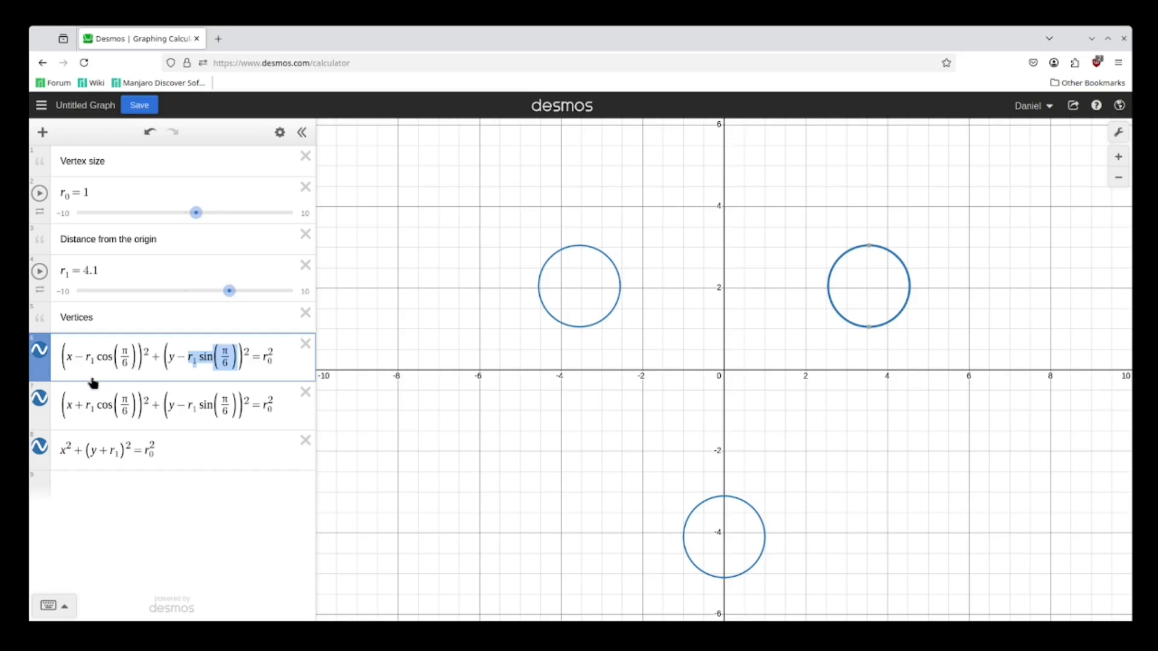
drag(84, 359, 127, 356)
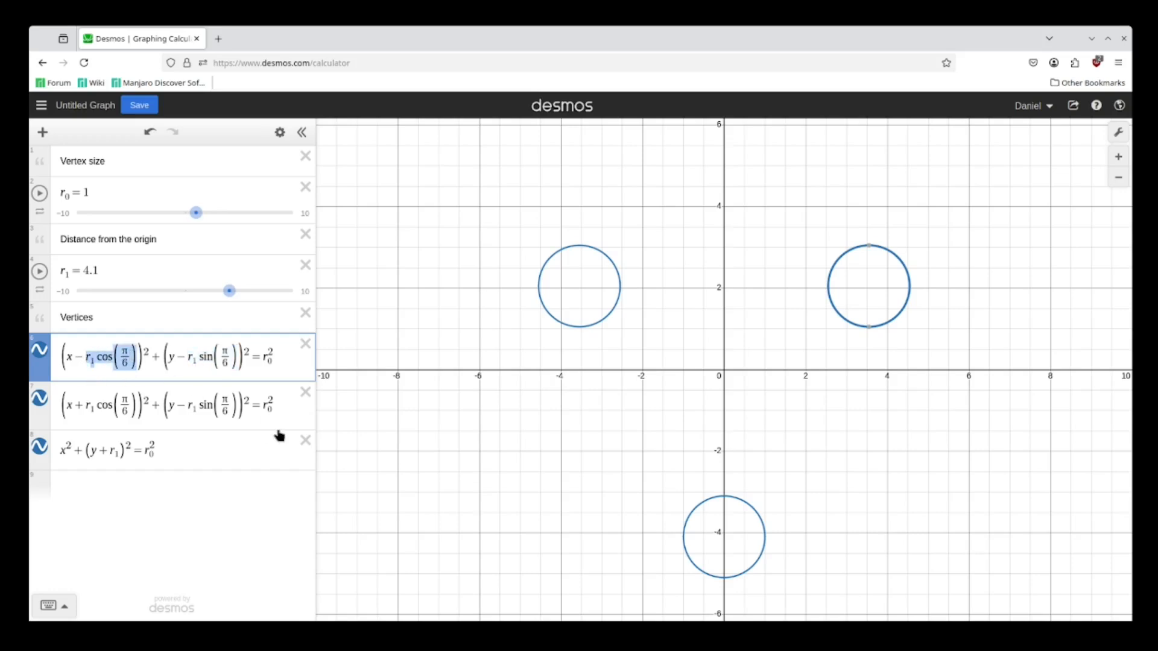
drag(83, 404, 137, 405)
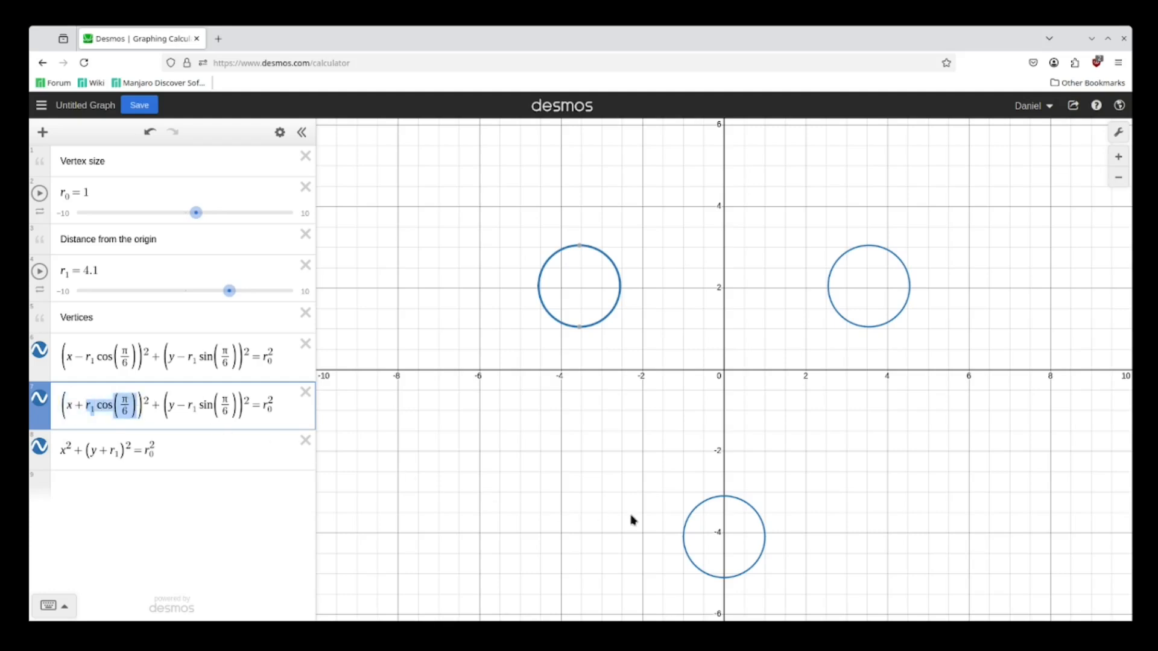
mouse_move(582, 249)
click(171, 450)
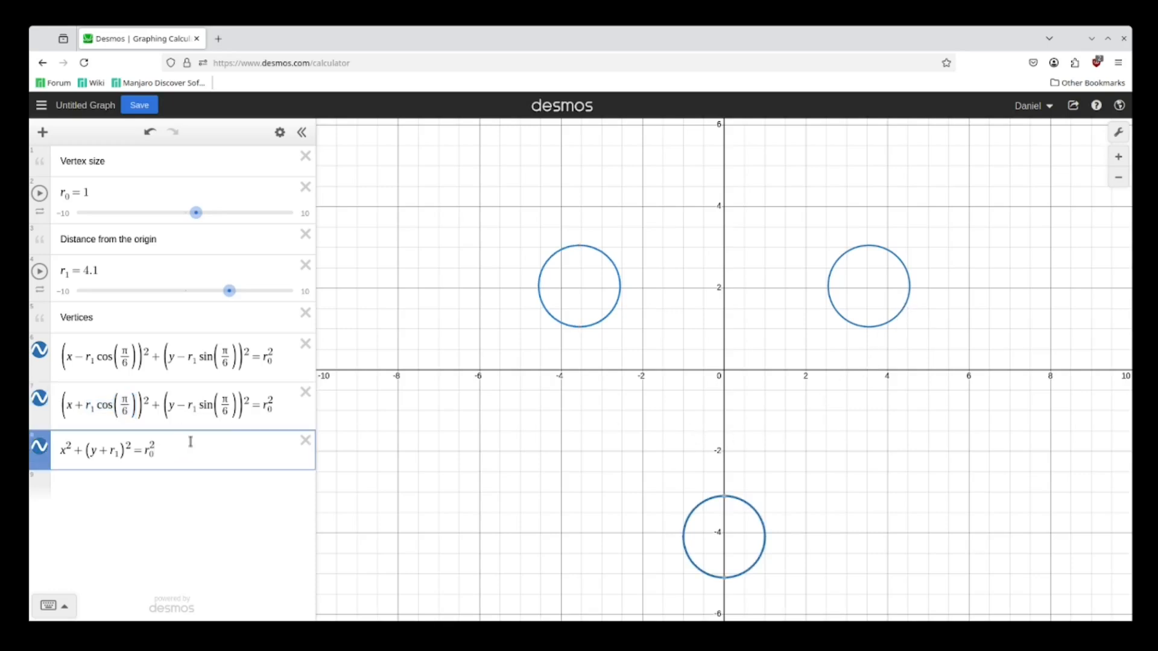